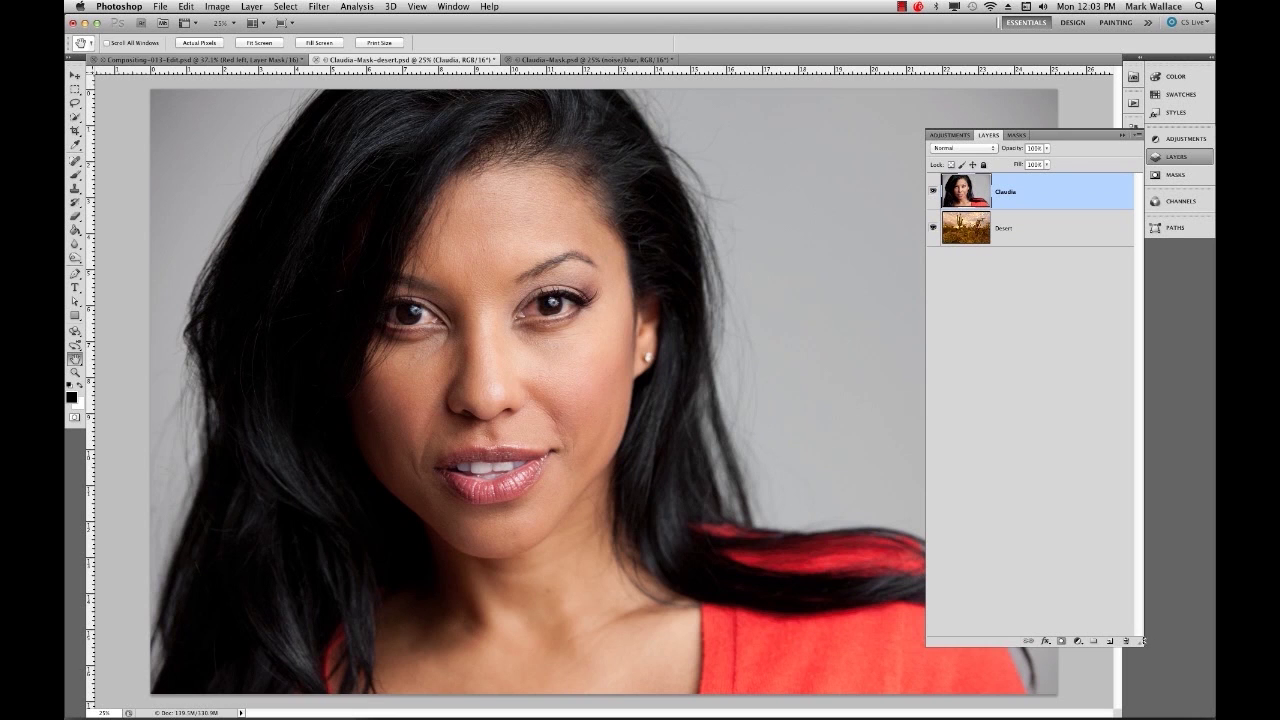
Shorten the Layers panel so only the Claudia and Desert layers are listed
{"action": "left_click_drag", "start_coordinate": [1140, 641], "coordinate": [1139, 266]}
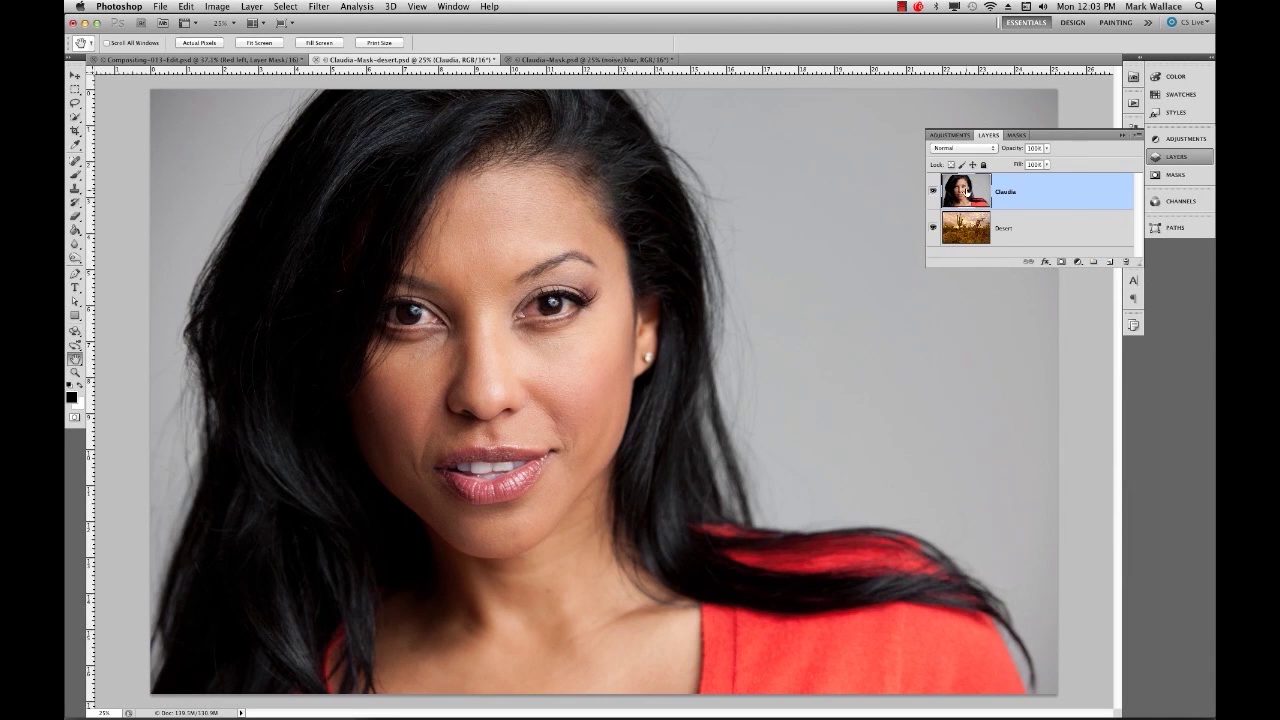
Add a white layer mask to the Claudia layer, target the mask, and select the Brush tool
{"action": "left_click", "coordinate": [1061, 262]}
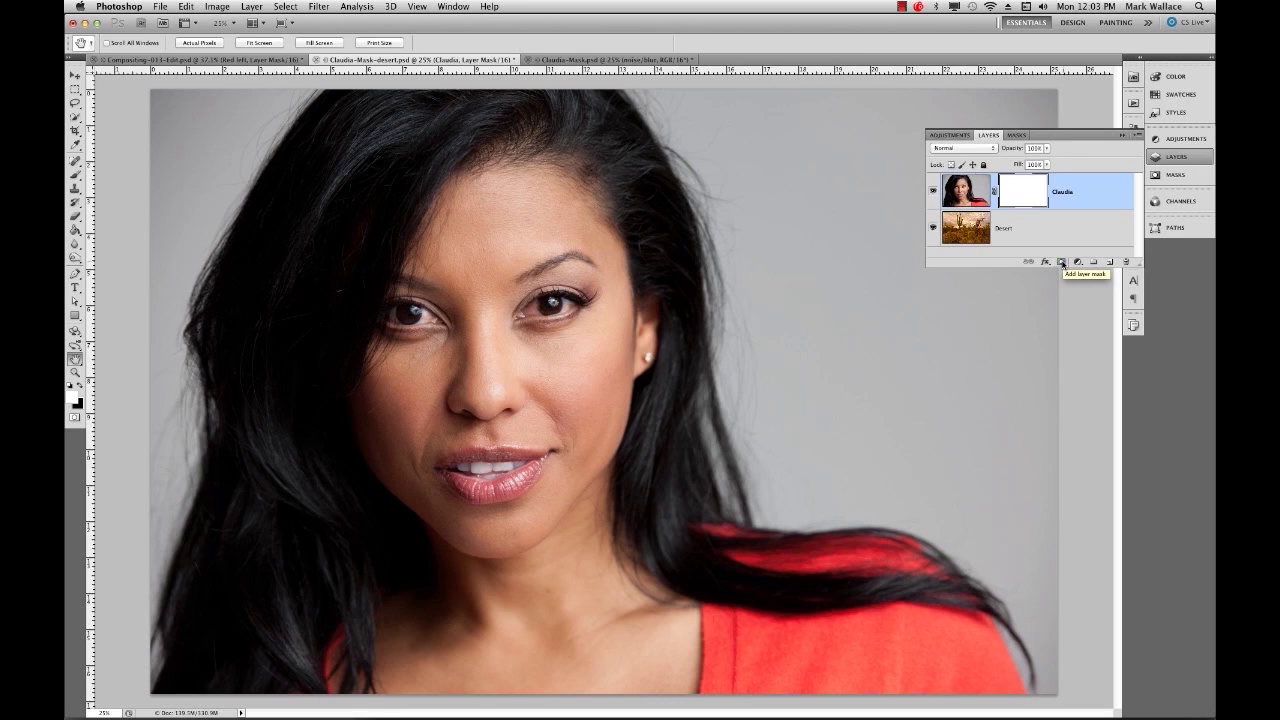
{"action": "left_click", "coordinate": [961, 191]}
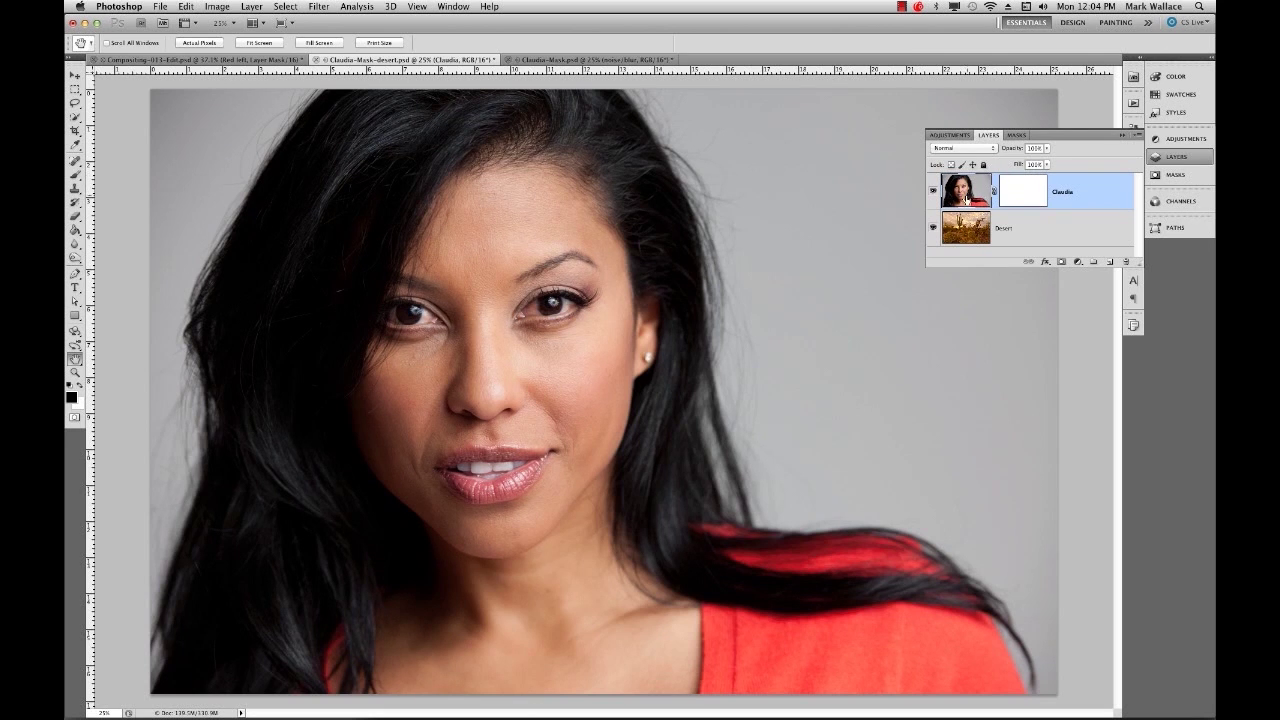
{"action": "left_click", "coordinate": [1014, 196]}
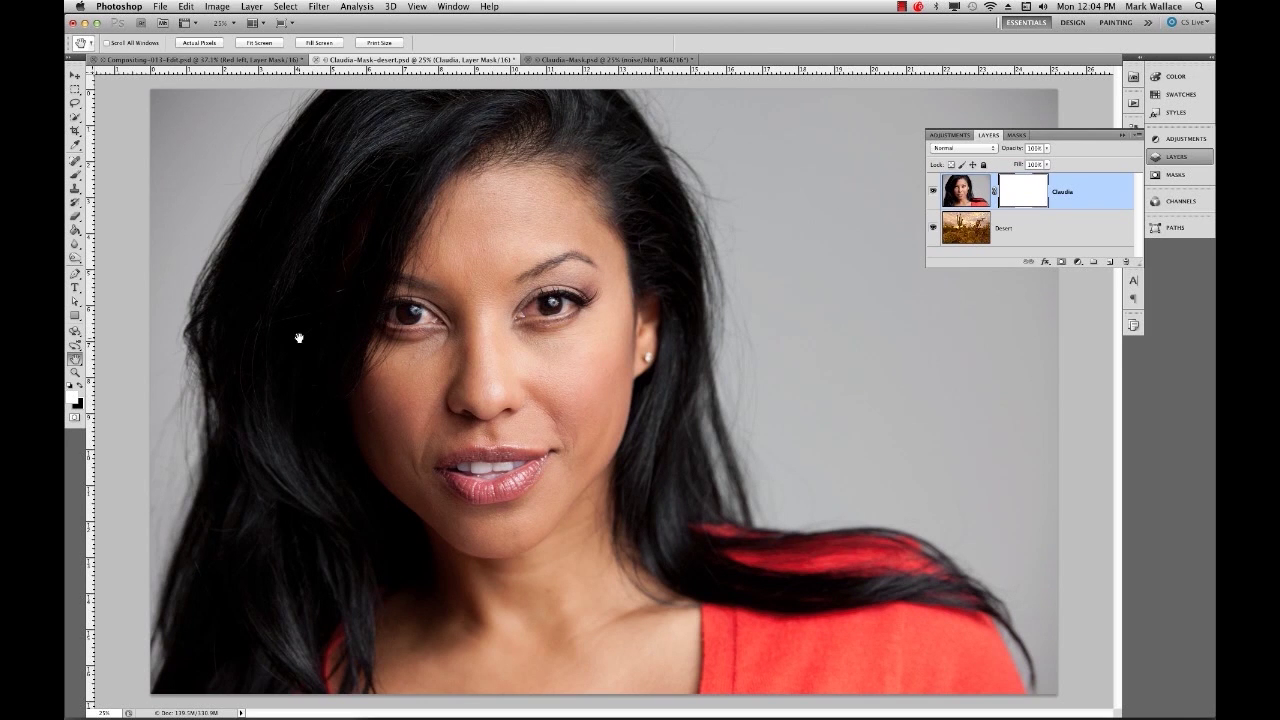
{"action": "left_click", "coordinate": [76, 175]}
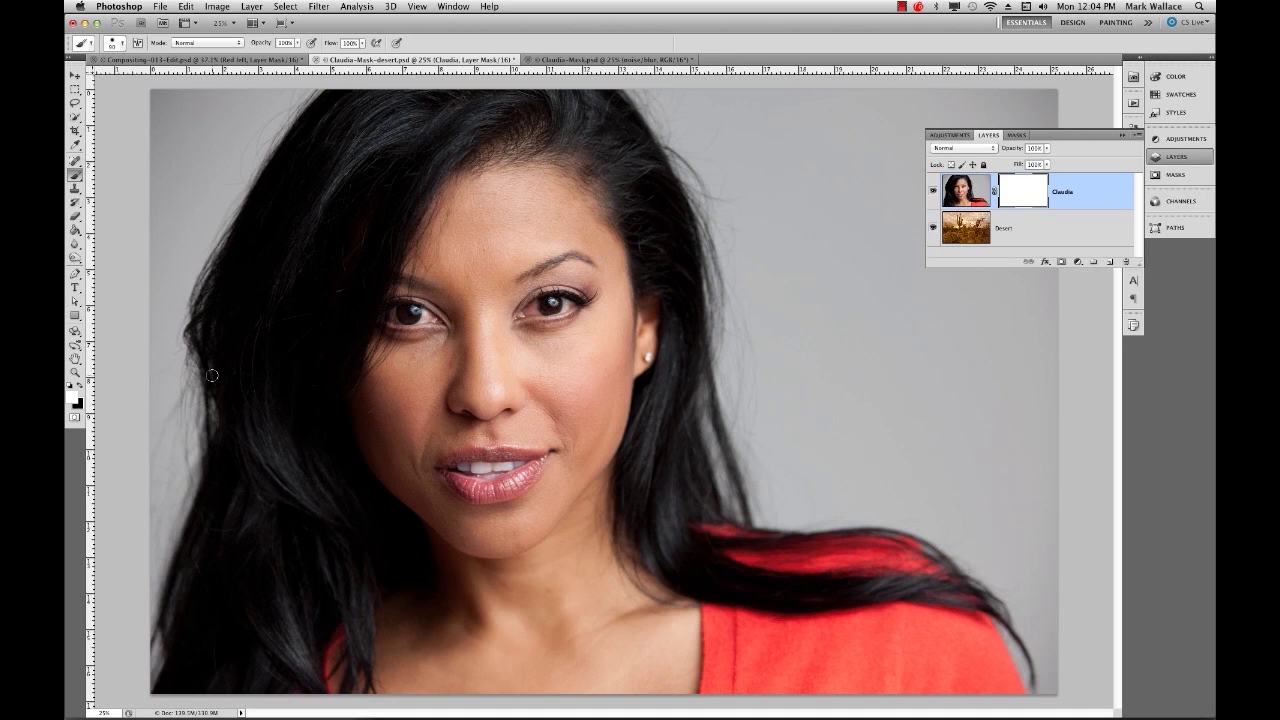
Paint black with a 236 px brush on the Claudia mask beside her head, revealing desert and cactus
{"action": "key", "text": "x"}
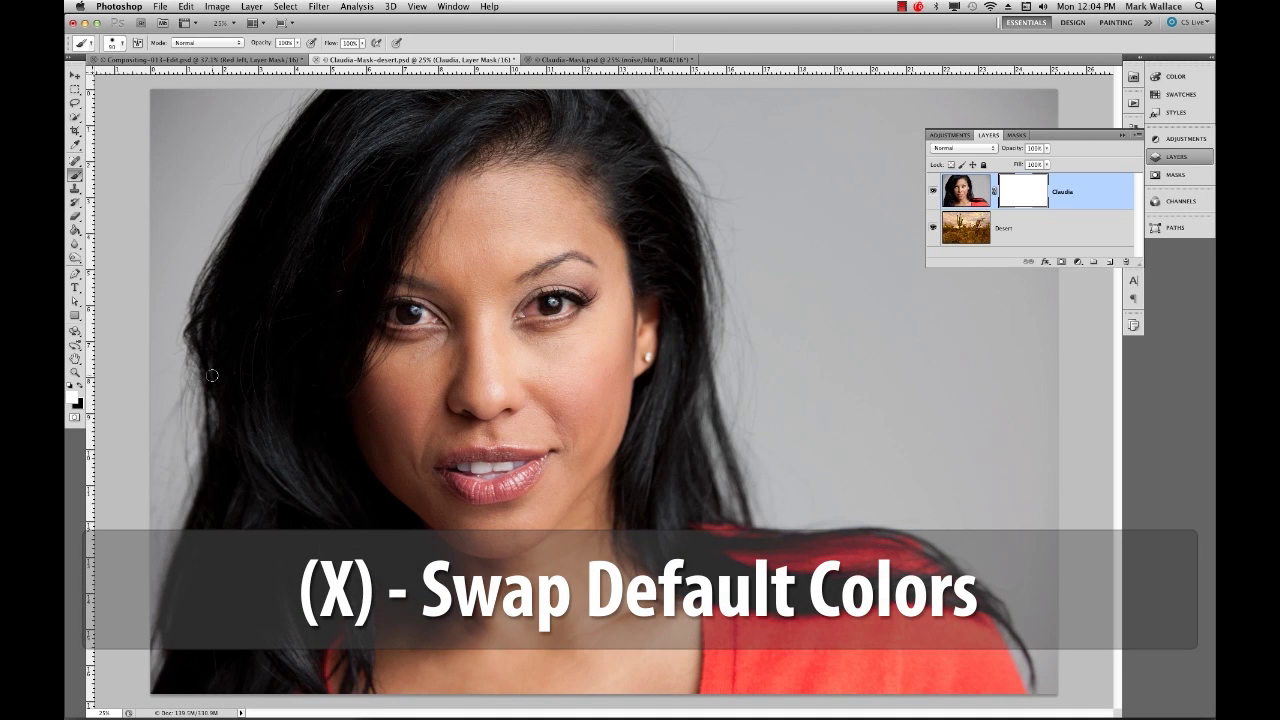
{"action": "key", "text": "x"}
{"action": "key", "text": "x"}
{"action": "key", "text": "x"}
{"action": "key", "text": "x"}
{"action": "key", "text": "x"}
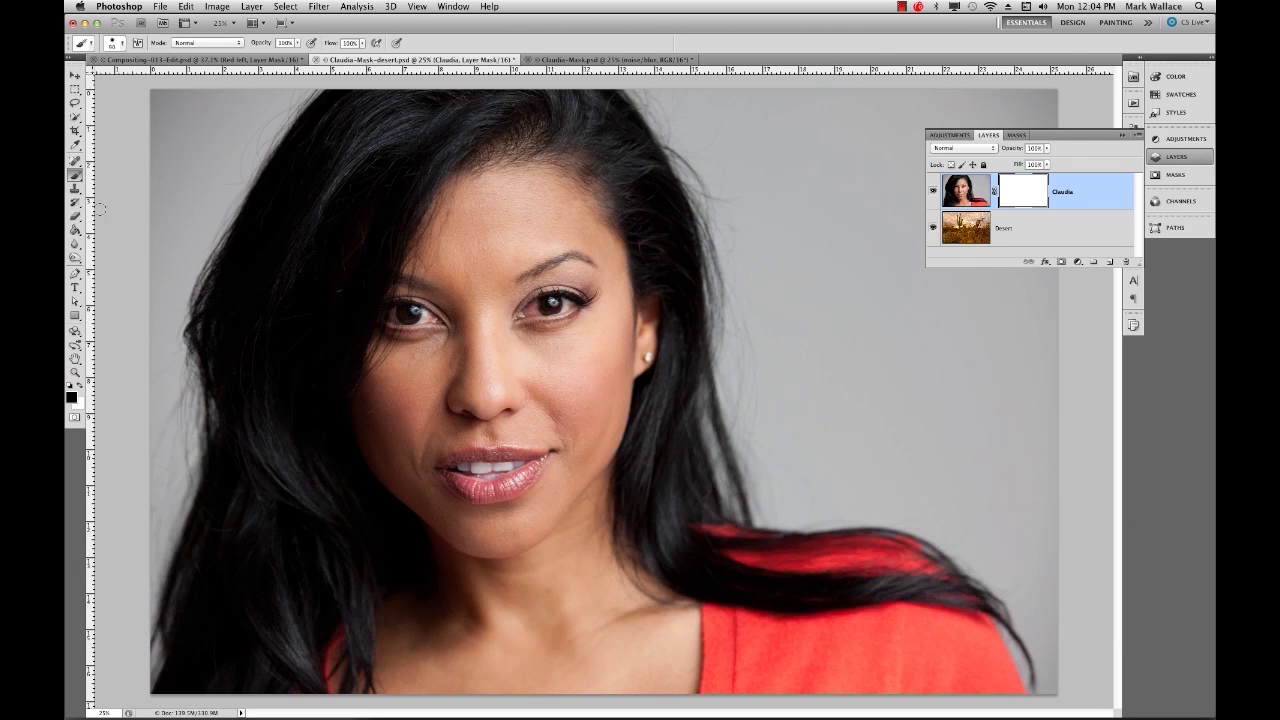
{"action": "left_click", "coordinate": [122, 46]}
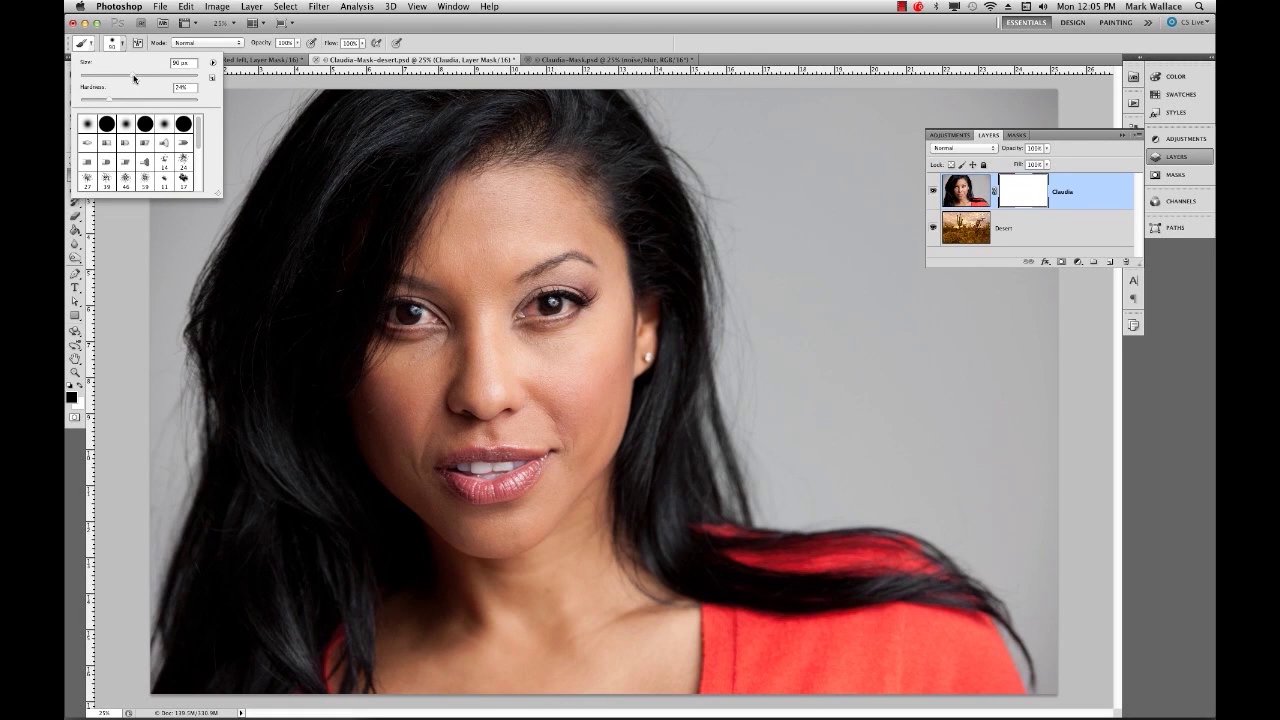
{"action": "left_click_drag", "start_coordinate": [134, 78], "coordinate": [183, 79]}
{"action": "left_click", "coordinate": [1022, 201]}
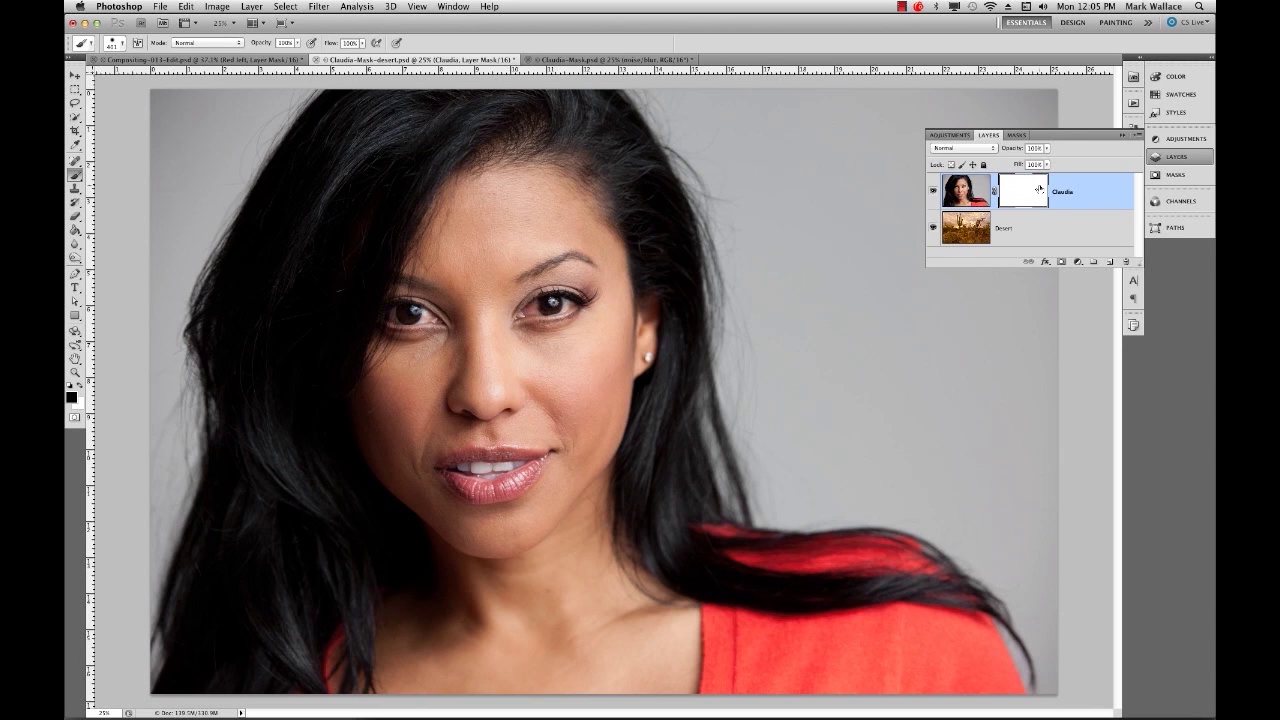
{"action": "mouse_move", "coordinate": [731, 154]}
{"action": "left_mouse_down"}
{"action": "mouse_move", "coordinate": [781, 212]}
{"action": "mouse_move", "coordinate": [813, 361]}
{"action": "mouse_move", "coordinate": [816, 323]}
{"action": "mouse_move", "coordinate": [762, 172]}
{"action": "mouse_move", "coordinate": [802, 428]}
{"action": "mouse_move", "coordinate": [844, 407]}
{"action": "mouse_move", "coordinate": [822, 253]}
{"action": "mouse_move", "coordinate": [773, 149]}
{"action": "mouse_move", "coordinate": [856, 257]}
{"action": "mouse_move", "coordinate": [869, 384]}
{"action": "mouse_move", "coordinate": [854, 440]}
{"action": "mouse_move", "coordinate": [878, 285]}
{"action": "mouse_move", "coordinate": [826, 143]}
{"action": "mouse_move", "coordinate": [907, 241]}
{"action": "mouse_move", "coordinate": [902, 396]}
{"action": "mouse_move", "coordinate": [862, 437]}
{"action": "mouse_move", "coordinate": [765, 294]}
{"action": "mouse_move", "coordinate": [774, 410]}
{"action": "mouse_move", "coordinate": [807, 452]}
{"action": "mouse_move", "coordinate": [922, 452]}
{"action": "mouse_move", "coordinate": [943, 392]}
{"action": "mouse_move", "coordinate": [914, 237]}
{"action": "mouse_move", "coordinate": [971, 397]}
{"action": "mouse_move", "coordinate": [966, 370]}
{"action": "mouse_move", "coordinate": [880, 458]}
{"action": "mouse_move", "coordinate": [959, 452]}
{"action": "mouse_move", "coordinate": [960, 333]}
{"action": "mouse_move", "coordinate": [943, 250]}
{"action": "mouse_move", "coordinate": [989, 373]}
{"action": "mouse_move", "coordinate": [826, 478]}
{"action": "mouse_move", "coordinate": [806, 446]}
{"action": "left_mouse_up"}
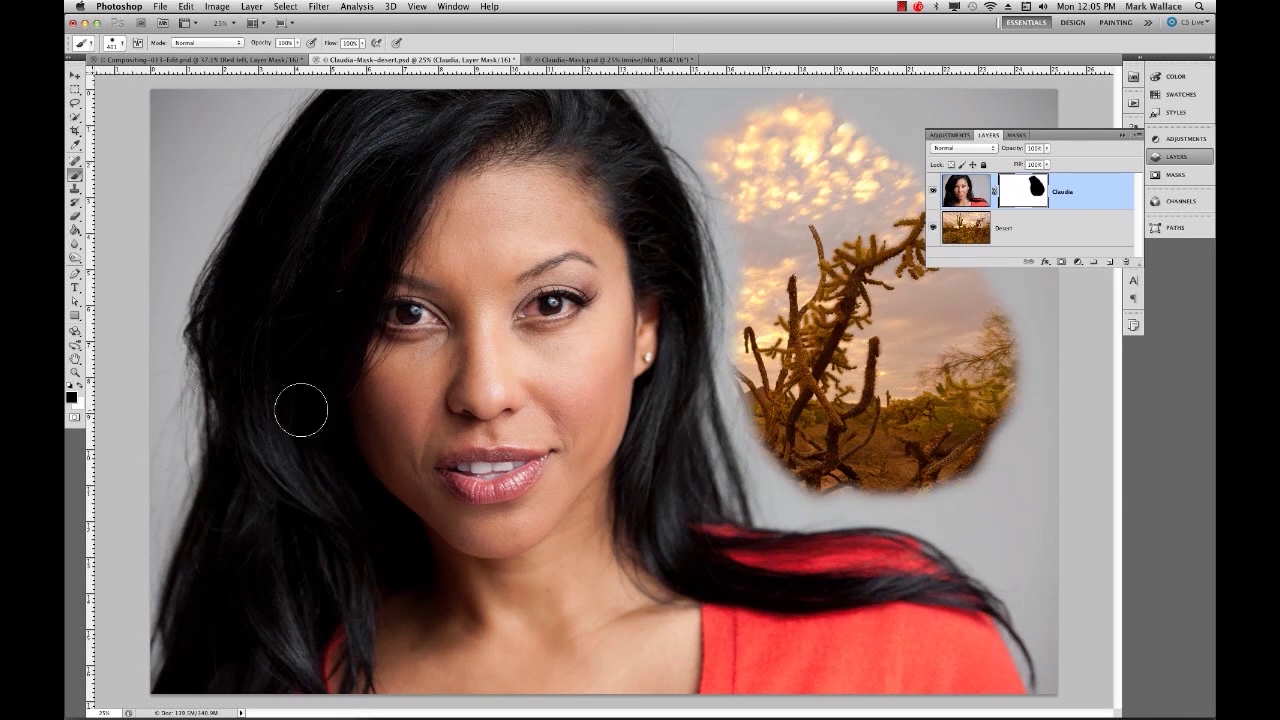
{"action": "left_click", "coordinate": [75, 372]}
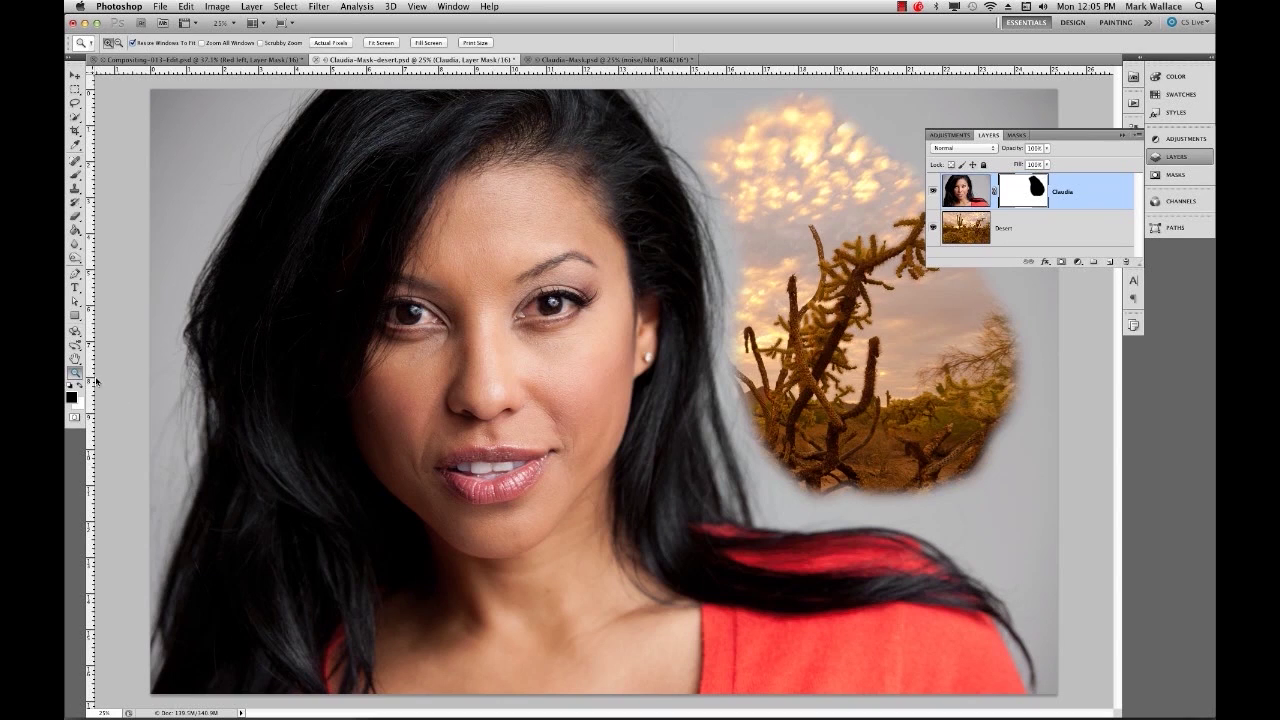
Zoom in on the revealed patch's edge and set the brush hardness to 0%
{"action": "left_click", "coordinate": [777, 464]}
{"action": "left_click", "coordinate": [731, 432]}
{"action": "left_click", "coordinate": [733, 436]}
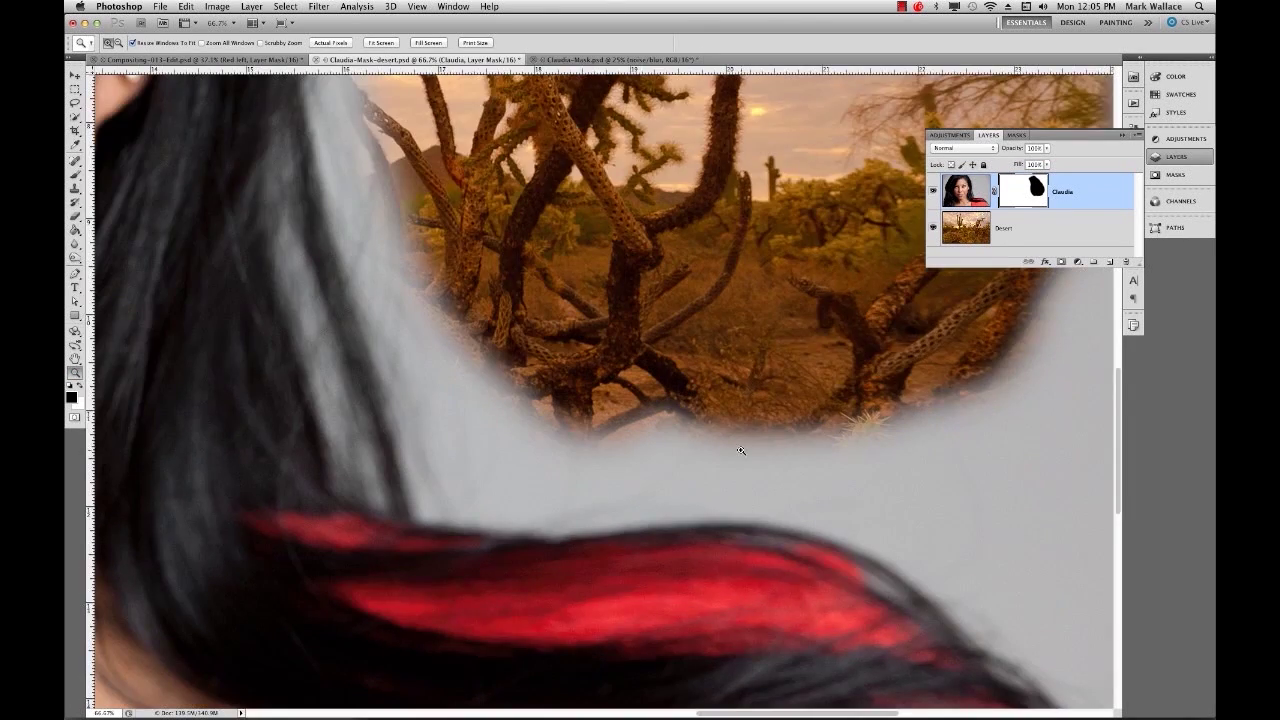
{"action": "left_click", "coordinate": [740, 450]}
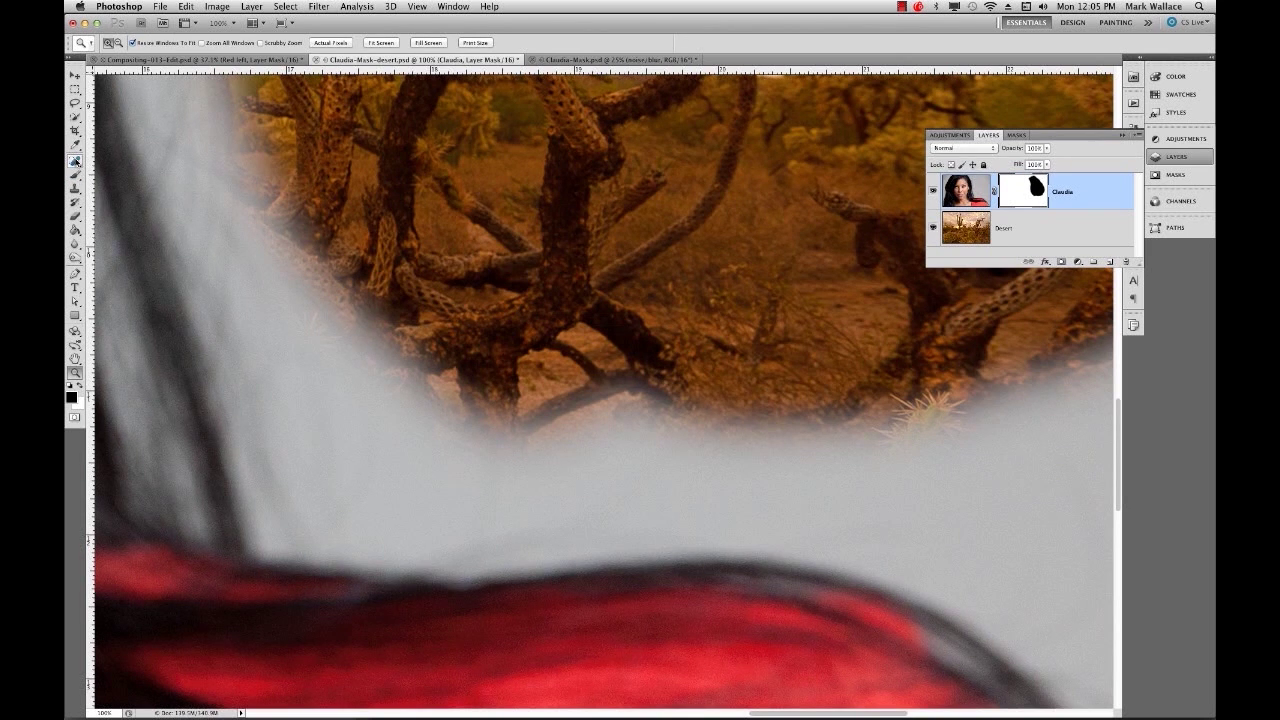
{"action": "left_click", "coordinate": [75, 174]}
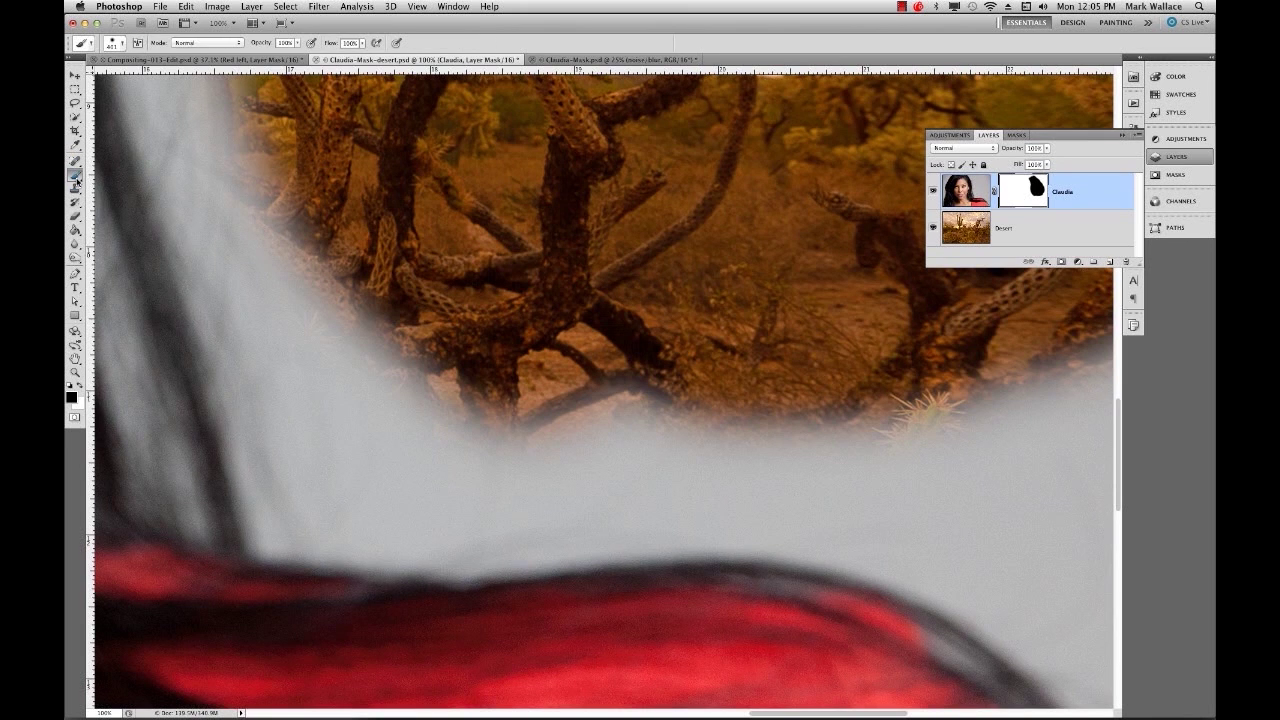
{"action": "left_click", "coordinate": [124, 44]}
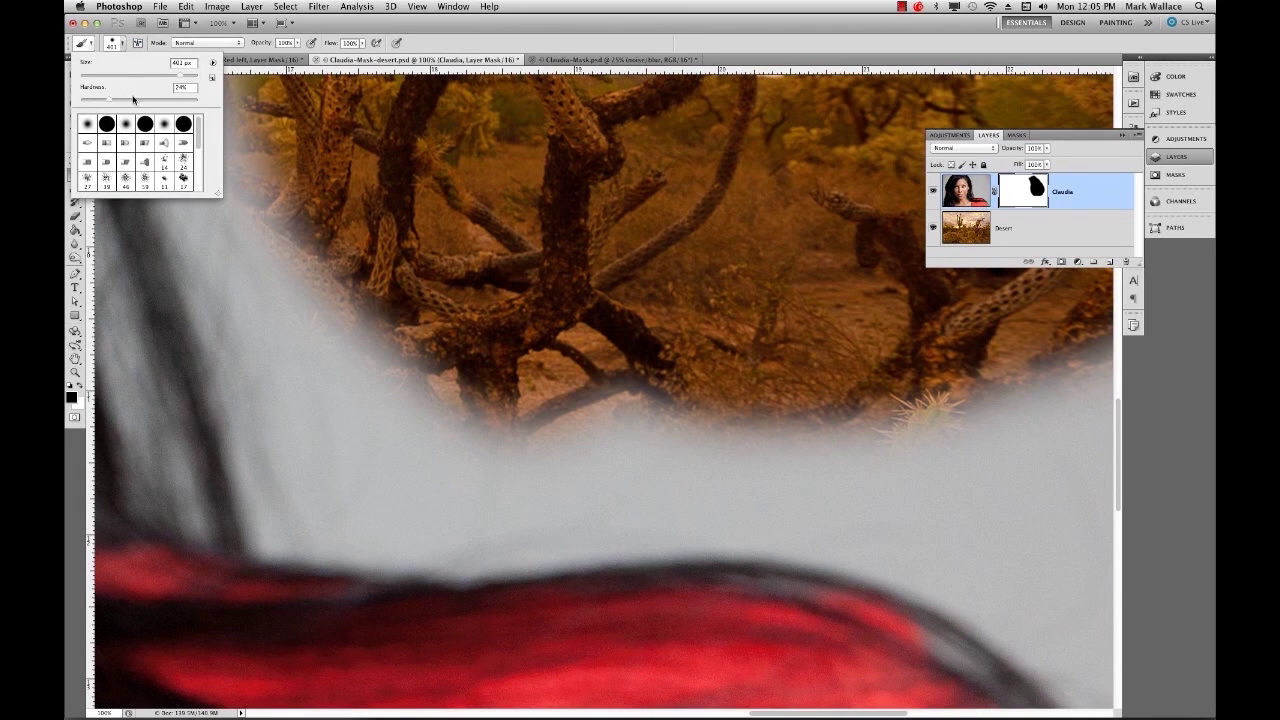
{"action": "left_click_drag", "start_coordinate": [112, 100], "coordinate": [78, 98]}
{"action": "left_click", "coordinate": [424, 414]}
Paint black over her red top on the mask to softly reveal desert ground and cactus
{"action": "left_click_drag", "start_coordinate": [426, 414], "coordinate": [588, 170]}
{"action": "scroll", "coordinate": [588, 170], "scroll_direction": "down", "scroll_amount": 10}
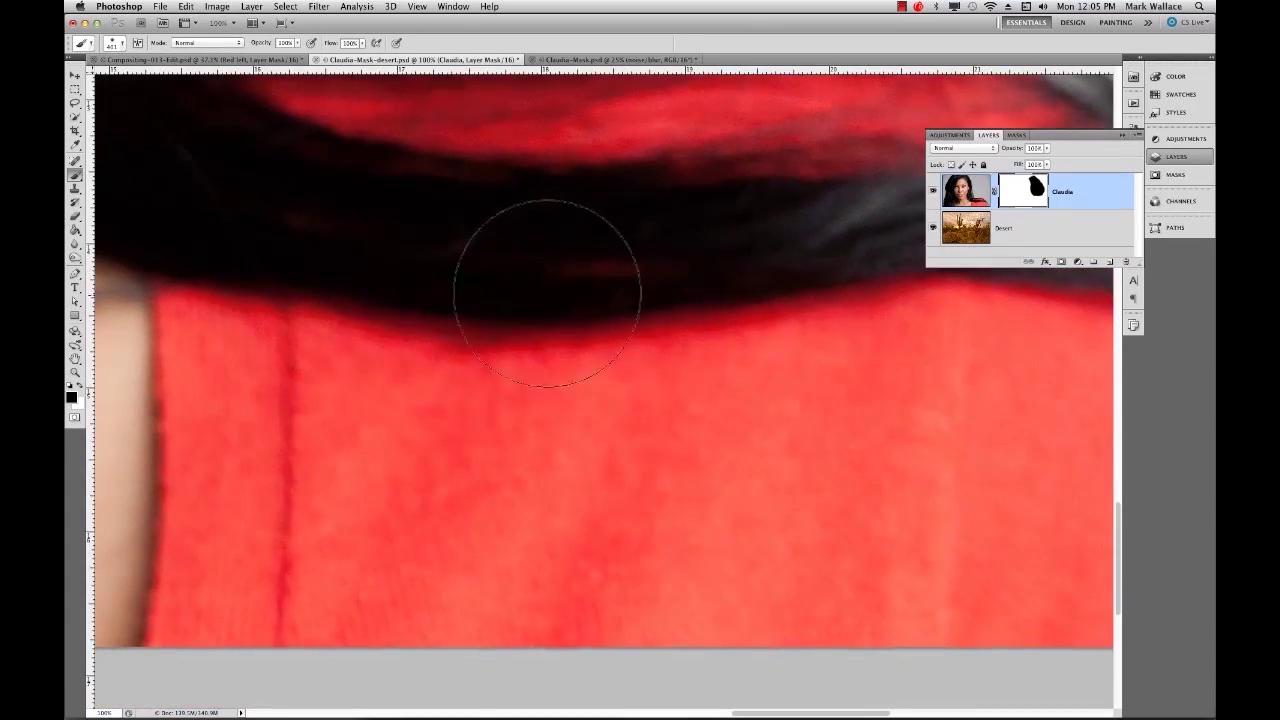
{"action": "left_click", "coordinate": [442, 304]}
{"action": "mouse_move", "coordinate": [442, 304]}
{"action": "left_mouse_down"}
{"action": "mouse_move", "coordinate": [873, 314]}
{"action": "mouse_move", "coordinate": [298, 323]}
{"action": "mouse_move", "coordinate": [328, 340]}
{"action": "mouse_move", "coordinate": [606, 366]}
{"action": "mouse_move", "coordinate": [777, 329]}
{"action": "left_mouse_up"}
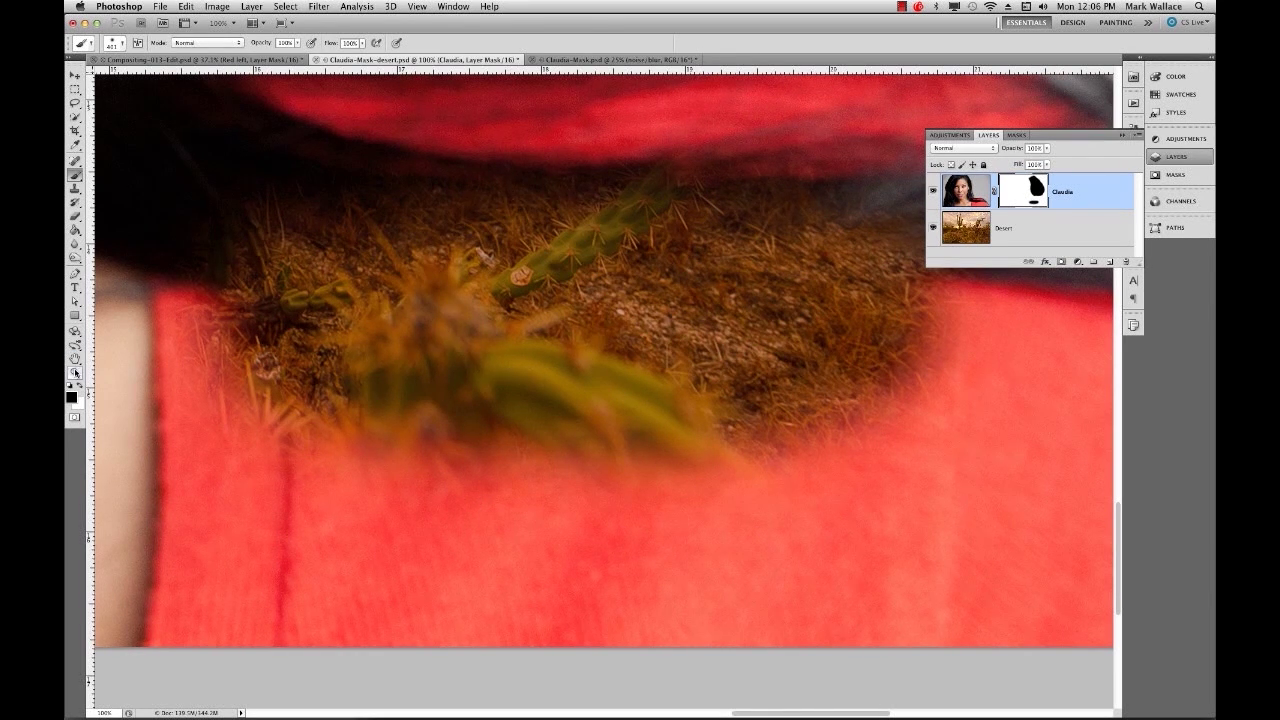
{"action": "left_click", "coordinate": [75, 372]}
{"action": "left_click", "coordinate": [587, 354], "text": "alt"}
{"action": "left_click", "coordinate": [587, 352], "text": "alt"}
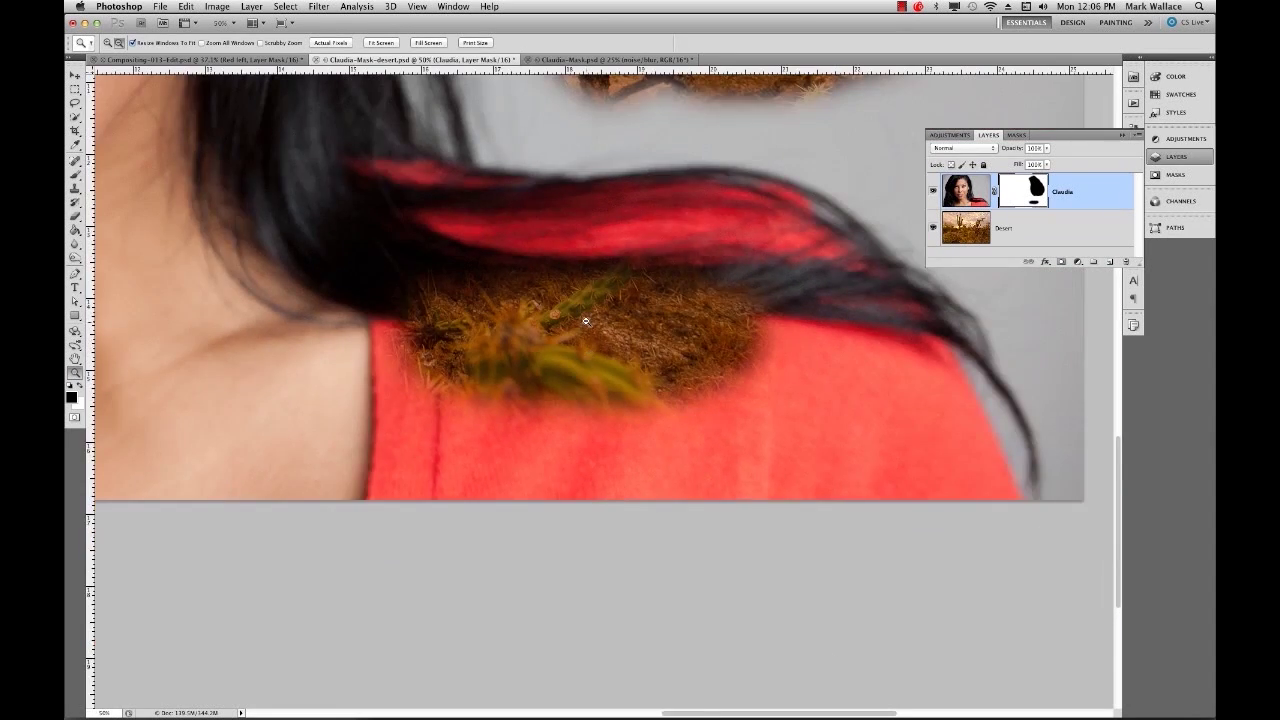
{"action": "left_click", "coordinate": [588, 322], "text": "alt"}
{"action": "left_click_drag", "start_coordinate": [465, 171], "coordinate": [720, 300]}
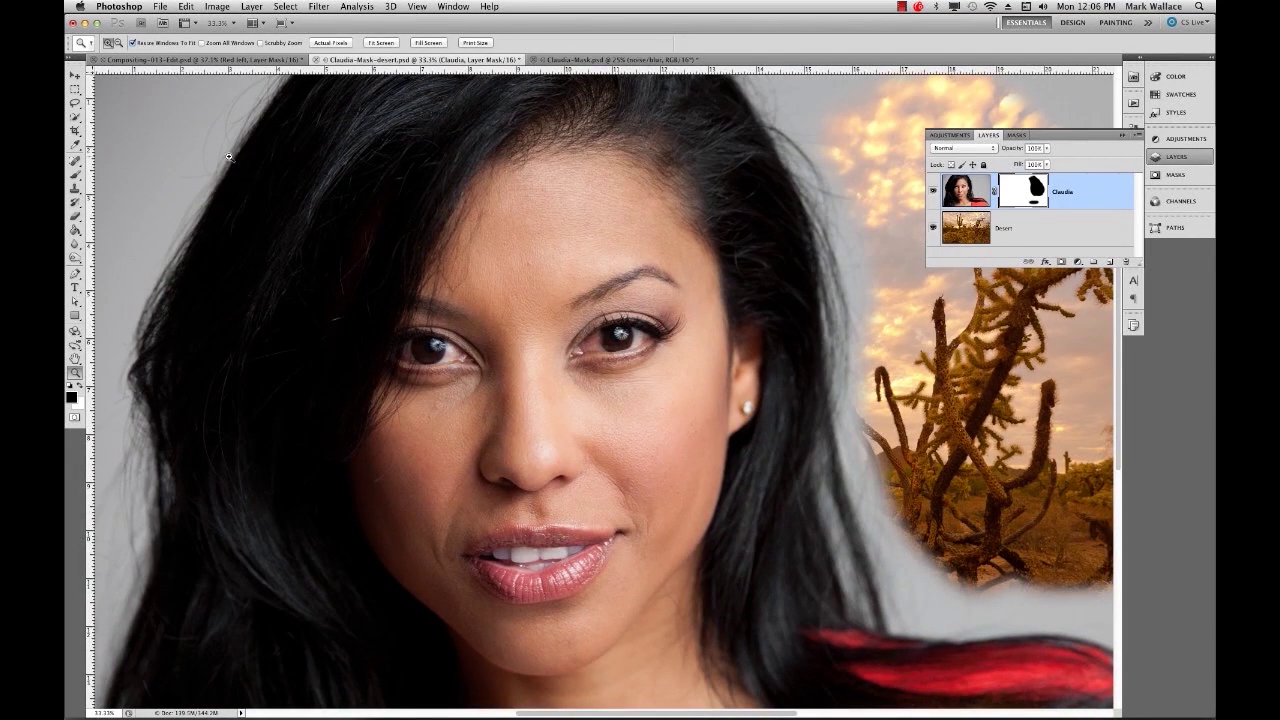
Lower the brush opacity to about 70% and paint black over her face to fade in the desert
{"action": "left_click", "coordinate": [76, 174]}
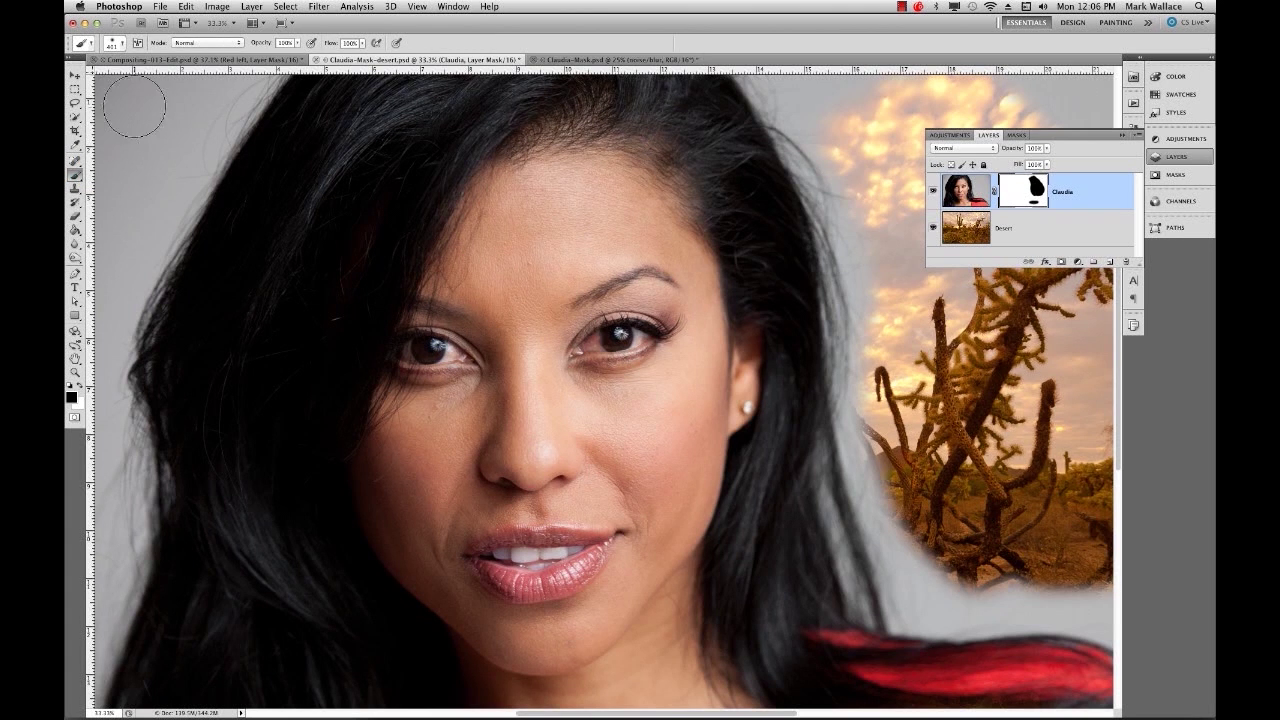
{"action": "left_click", "coordinate": [296, 46]}
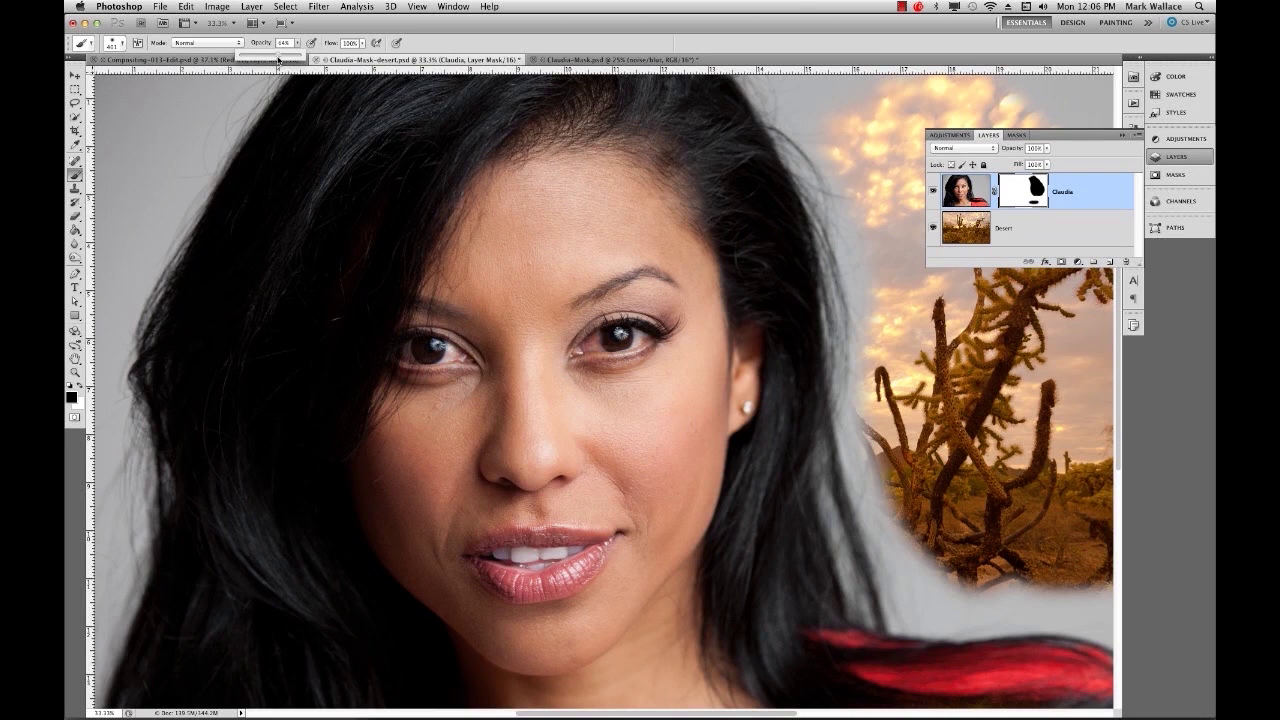
{"action": "mouse_move", "coordinate": [505, 200]}
{"action": "left_mouse_down"}
{"action": "mouse_move", "coordinate": [520, 290]}
{"action": "mouse_move", "coordinate": [560, 200]}
{"action": "mouse_move", "coordinate": [425, 400]}
{"action": "mouse_move", "coordinate": [415, 380]}
{"action": "mouse_move", "coordinate": [525, 395]}
{"action": "mouse_move", "coordinate": [560, 255]}
{"action": "mouse_move", "coordinate": [560, 190]}
{"action": "mouse_move", "coordinate": [640, 290]}
{"action": "mouse_move", "coordinate": [700, 323]}
{"action": "mouse_move", "coordinate": [628, 352]}
{"action": "mouse_move", "coordinate": [545, 420]}
{"action": "mouse_move", "coordinate": [565, 475]}
{"action": "mouse_move", "coordinate": [495, 530]}
{"action": "mouse_move", "coordinate": [690, 395]}
{"action": "mouse_move", "coordinate": [635, 565]}
{"action": "mouse_move", "coordinate": [480, 595]}
{"action": "mouse_move", "coordinate": [399, 485]}
{"action": "mouse_move", "coordinate": [460, 610]}
{"action": "mouse_move", "coordinate": [620, 600]}
{"action": "mouse_move", "coordinate": [710, 420]}
{"action": "mouse_move", "coordinate": [657, 533]}
{"action": "mouse_move", "coordinate": [560, 650]}
{"action": "mouse_move", "coordinate": [410, 460]}
{"action": "mouse_move", "coordinate": [440, 300]}
{"action": "mouse_move", "coordinate": [608, 186]}
{"action": "mouse_move", "coordinate": [500, 180]}
{"action": "mouse_move", "coordinate": [765, 370]}
{"action": "mouse_move", "coordinate": [692, 460]}
{"action": "mouse_move", "coordinate": [685, 440]}
{"action": "mouse_move", "coordinate": [739, 272]}
{"action": "mouse_move", "coordinate": [575, 165]}
{"action": "mouse_move", "coordinate": [446, 235]}
{"action": "mouse_move", "coordinate": [390, 445]}
{"action": "left_mouse_up"}
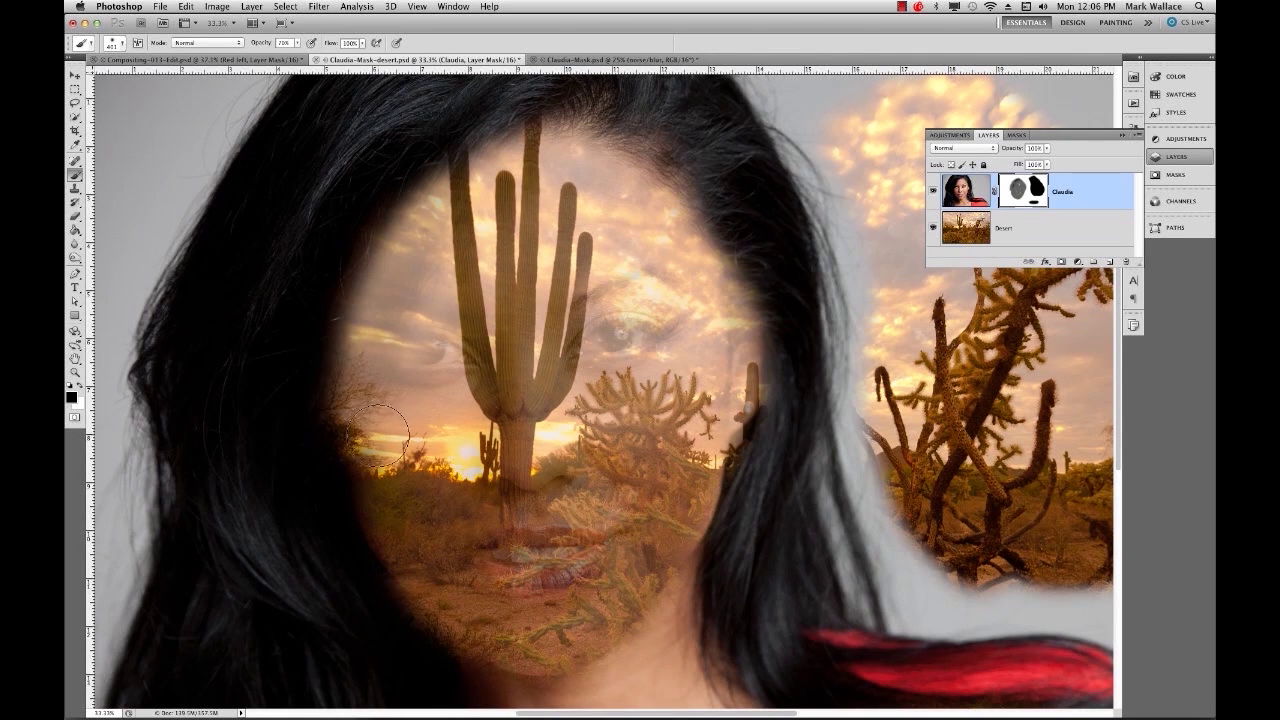
Switch to white and paint back her hairline, cheek and left eye on the mask
{"action": "key", "text": "x"}
{"action": "mouse_move", "coordinate": [509, 109]}
{"action": "left_mouse_down"}
{"action": "mouse_move", "coordinate": [411, 205]}
{"action": "mouse_move", "coordinate": [353, 287]}
{"action": "mouse_move", "coordinate": [321, 410]}
{"action": "mouse_move", "coordinate": [442, 182]}
{"action": "mouse_move", "coordinate": [381, 265]}
{"action": "mouse_move", "coordinate": [317, 445]}
{"action": "mouse_move", "coordinate": [383, 297]}
{"action": "mouse_move", "coordinate": [566, 117]}
{"action": "mouse_move", "coordinate": [465, 248]}
{"action": "mouse_move", "coordinate": [364, 452]}
{"action": "mouse_move", "coordinate": [534, 230]}
{"action": "mouse_move", "coordinate": [406, 513]}
{"action": "mouse_move", "coordinate": [430, 420]}
{"action": "mouse_move", "coordinate": [444, 565]}
{"action": "mouse_move", "coordinate": [526, 595]}
{"action": "mouse_move", "coordinate": [438, 608]}
{"action": "mouse_move", "coordinate": [597, 612]}
{"action": "mouse_move", "coordinate": [731, 391]}
{"action": "mouse_move", "coordinate": [732, 289]}
{"action": "mouse_move", "coordinate": [621, 171]}
{"action": "mouse_move", "coordinate": [530, 156]}
{"action": "mouse_move", "coordinate": [462, 284]}
{"action": "mouse_move", "coordinate": [610, 314]}
{"action": "mouse_move", "coordinate": [611, 345]}
{"action": "mouse_move", "coordinate": [656, 393]}
{"action": "mouse_move", "coordinate": [481, 575]}
{"action": "mouse_move", "coordinate": [555, 612]}
{"action": "mouse_move", "coordinate": [542, 650]}
{"action": "mouse_move", "coordinate": [654, 565]}
{"action": "mouse_move", "coordinate": [627, 612]}
{"action": "mouse_move", "coordinate": [503, 645]}
{"action": "mouse_move", "coordinate": [448, 614]}
{"action": "mouse_move", "coordinate": [653, 587]}
{"action": "left_mouse_up"}
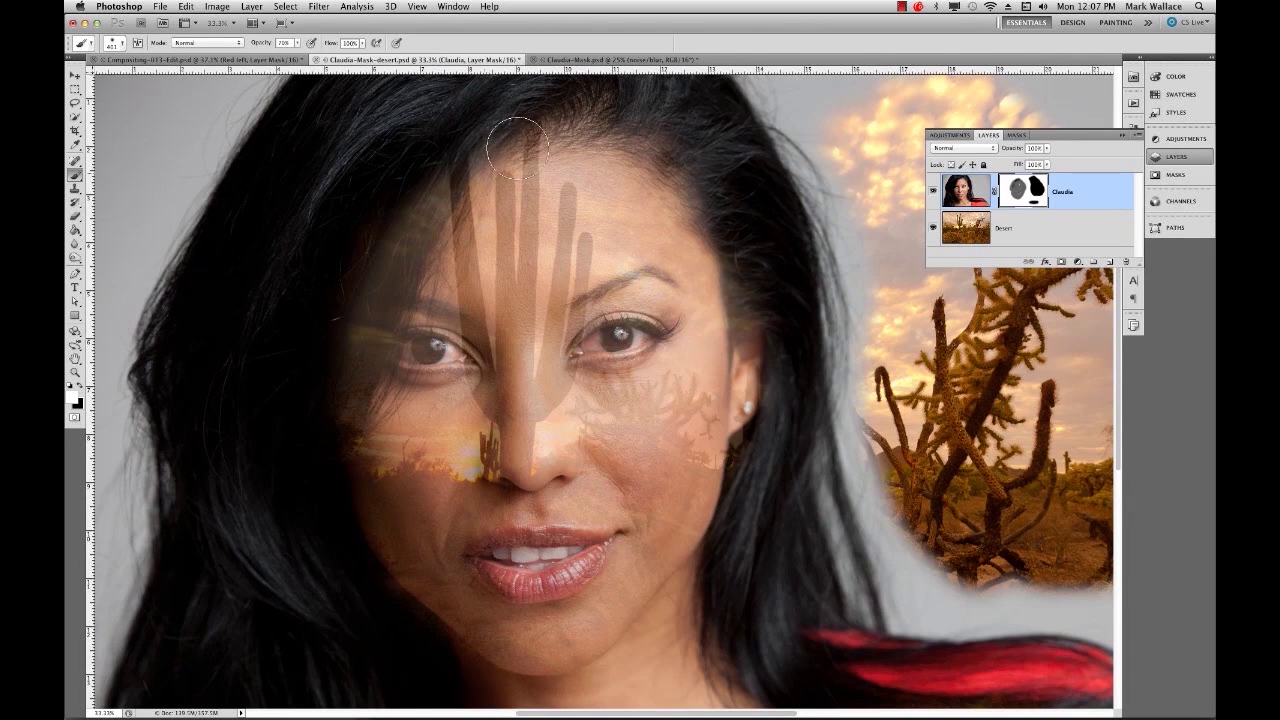
{"action": "left_click_drag", "start_coordinate": [362, 472], "coordinate": [285, 458]}
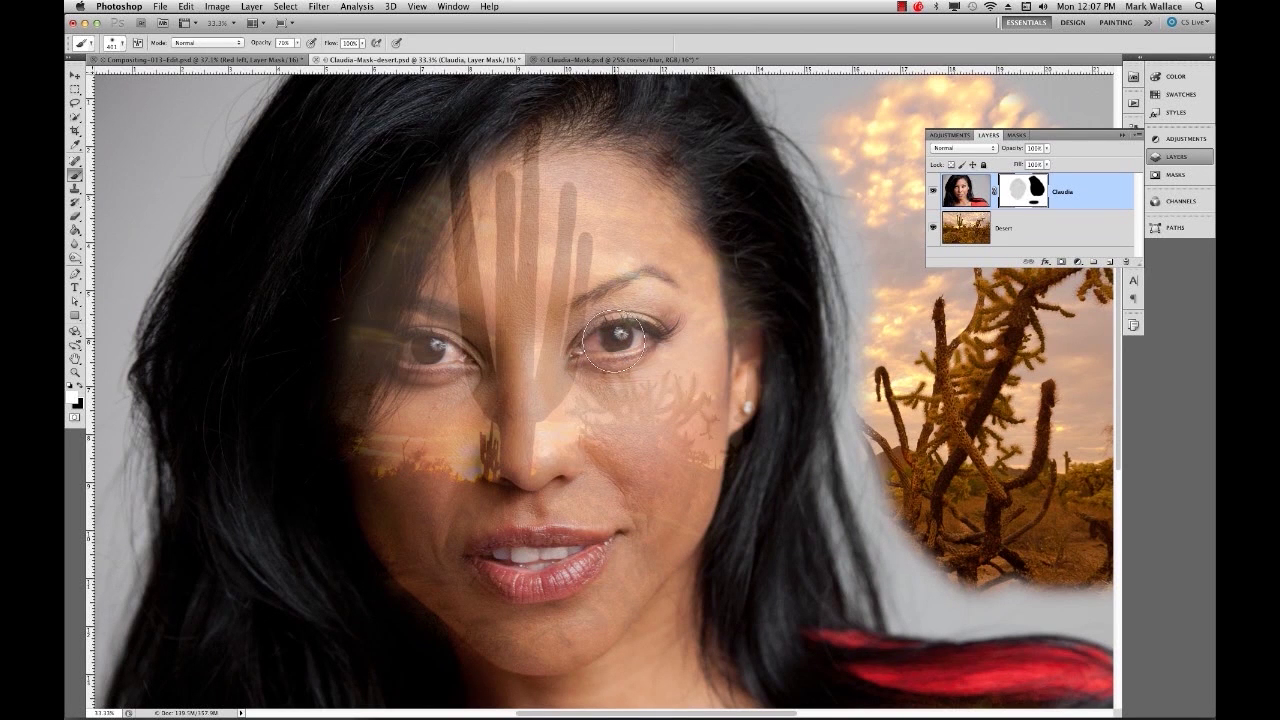
{"action": "left_click_drag", "start_coordinate": [615, 340], "coordinate": [605, 338]}
Set brush opacity to 100% and paint white over both eyes so no desert shows through
{"action": "left_click", "coordinate": [77, 402]}
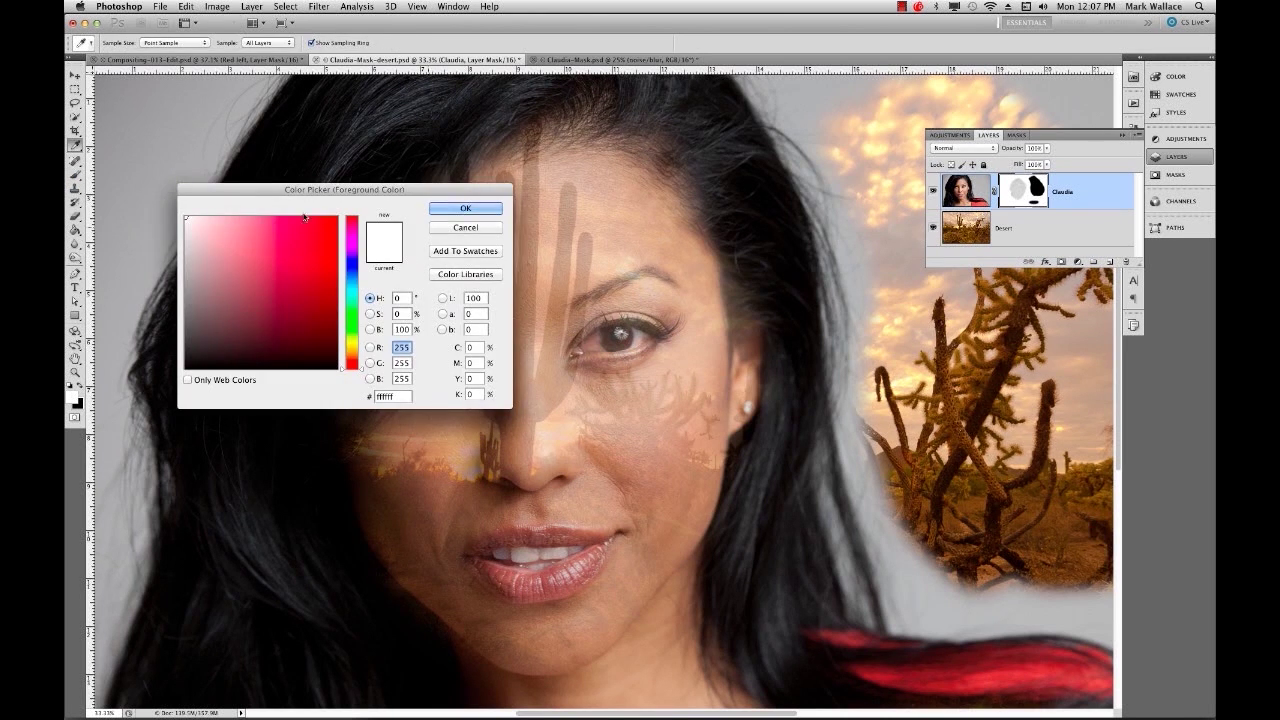
{"action": "left_click", "coordinate": [457, 209]}
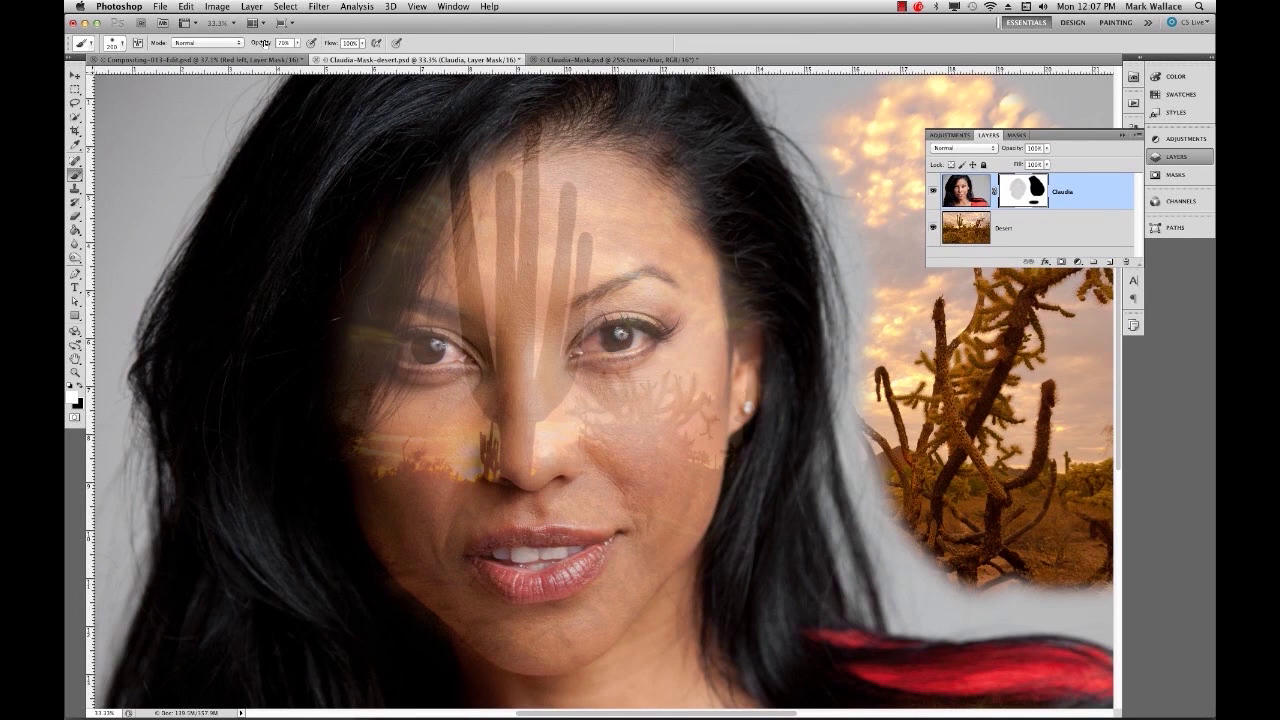
{"action": "left_click", "coordinate": [294, 43]}
{"action": "left_click_drag", "start_coordinate": [300, 57], "coordinate": [349, 58]}
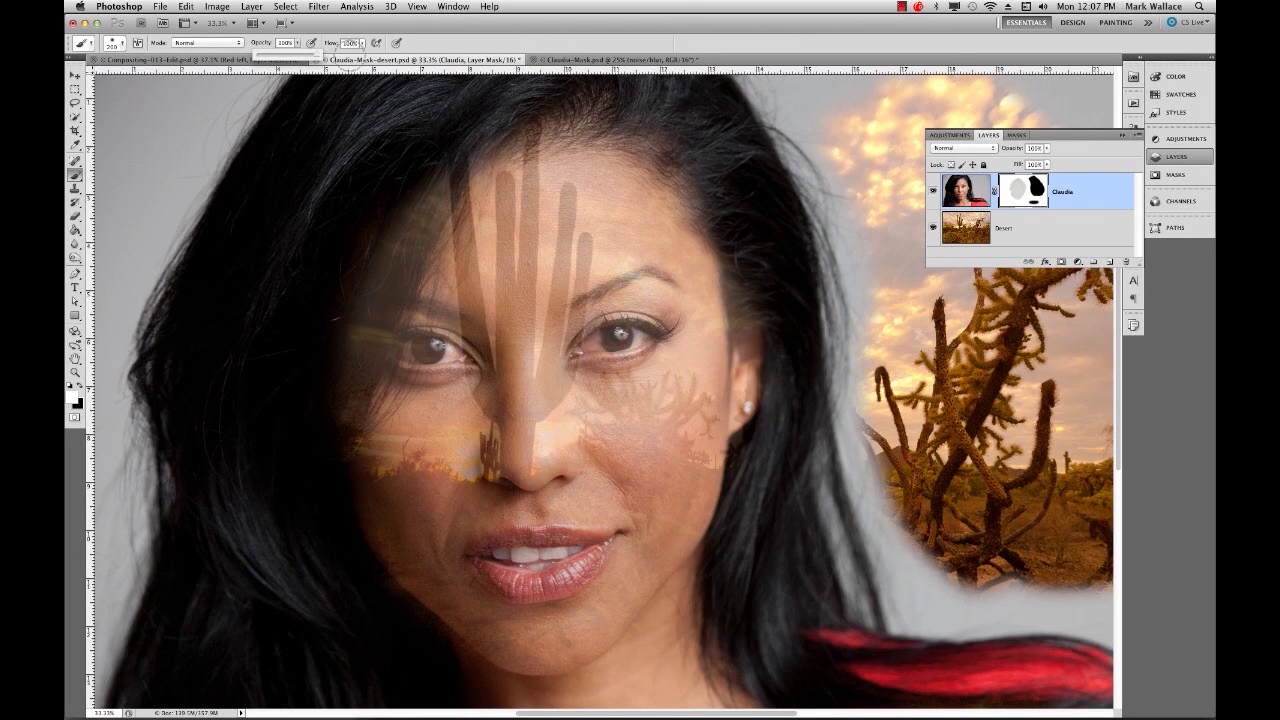
{"action": "mouse_move", "coordinate": [616, 326]}
{"action": "left_mouse_down"}
{"action": "mouse_move", "coordinate": [600, 346]}
{"action": "mouse_move", "coordinate": [645, 335]}
{"action": "left_mouse_up"}
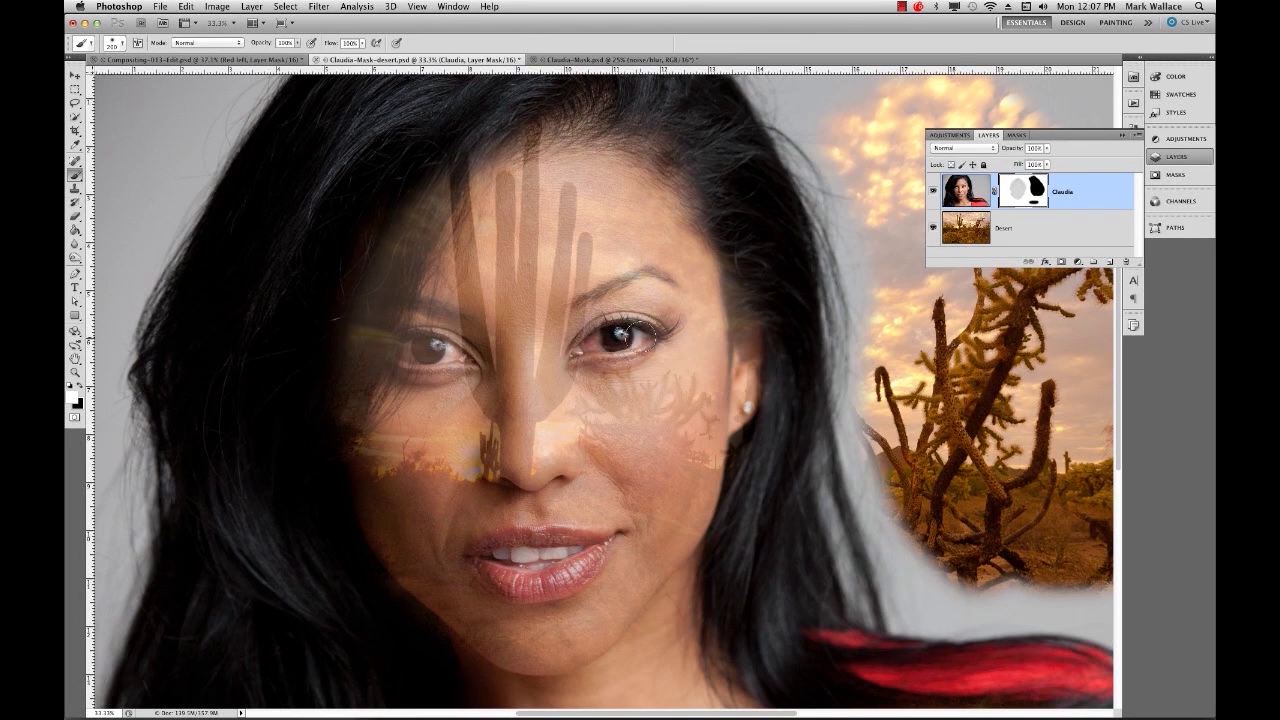
{"action": "mouse_move", "coordinate": [452, 350]}
{"action": "left_mouse_down"}
{"action": "mouse_move", "coordinate": [411, 348]}
{"action": "mouse_move", "coordinate": [455, 343]}
{"action": "left_mouse_up"}
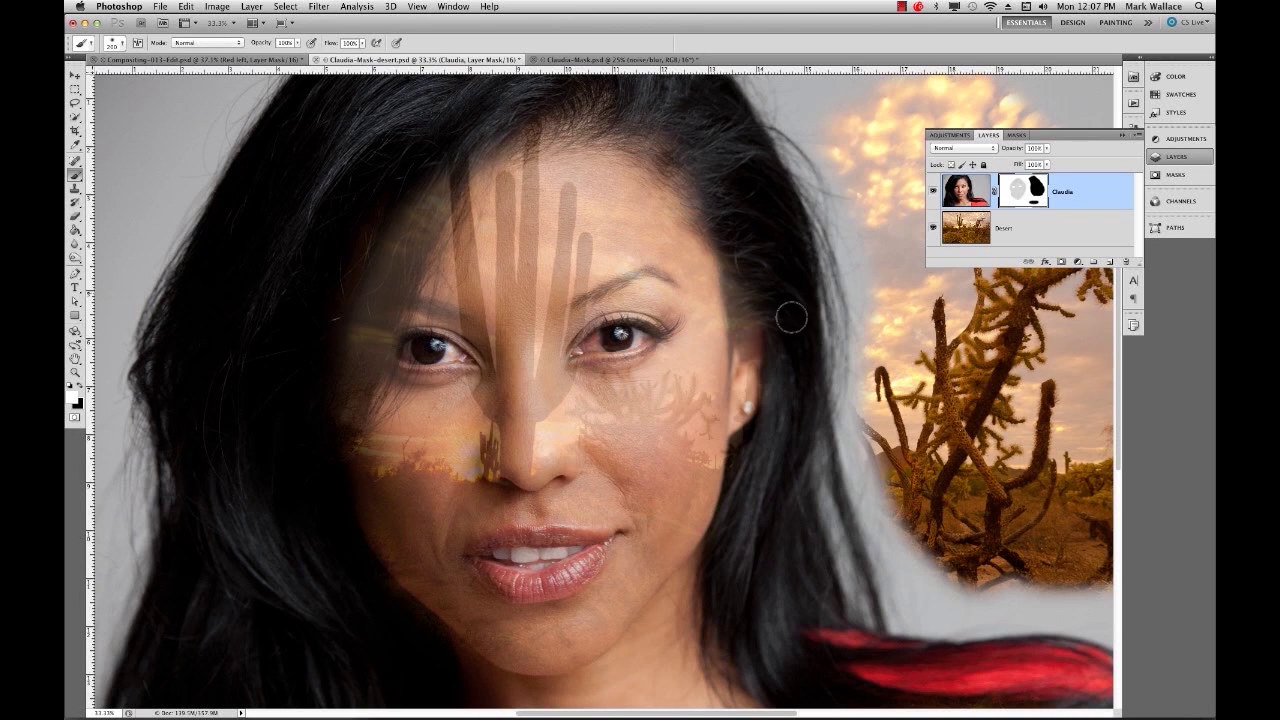
{"action": "left_click", "coordinate": [75, 373]}
{"action": "left_click", "coordinate": [678, 352], "text": "alt"}
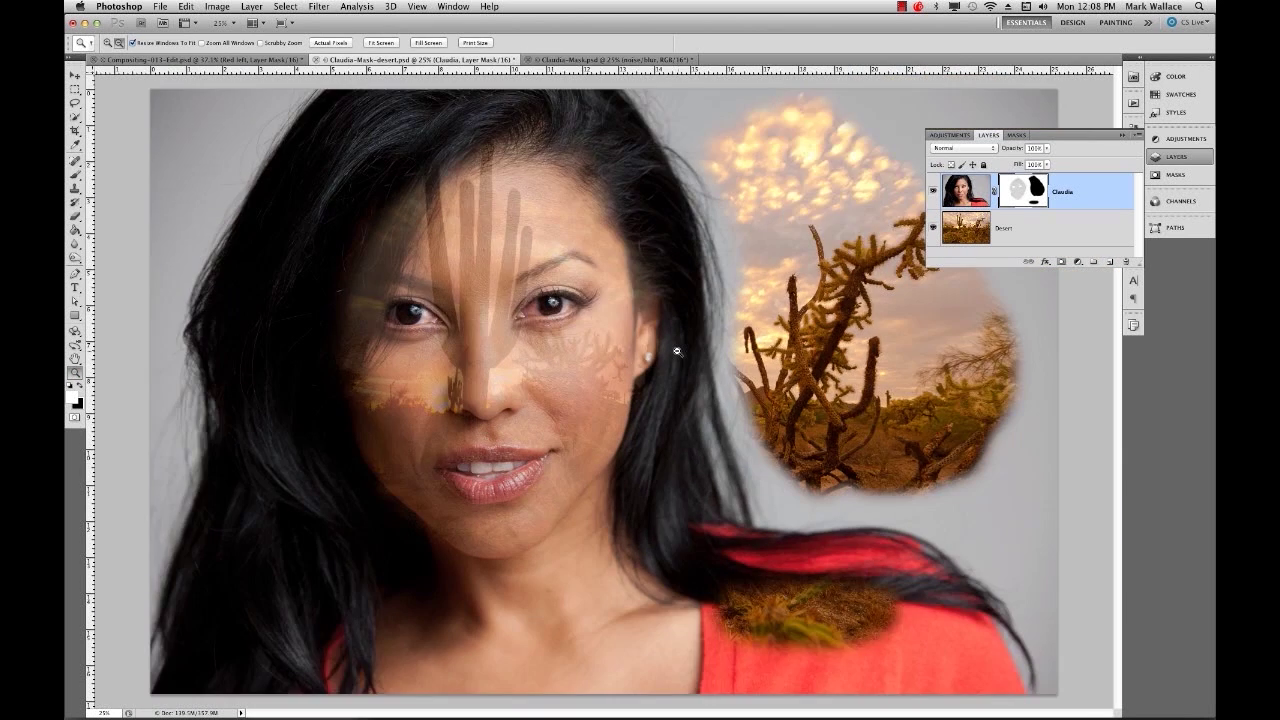
Target the Claudia layer's image thumbnail and paint black brush strokes down the face
{"action": "left_click", "coordinate": [678, 352], "text": "alt"}
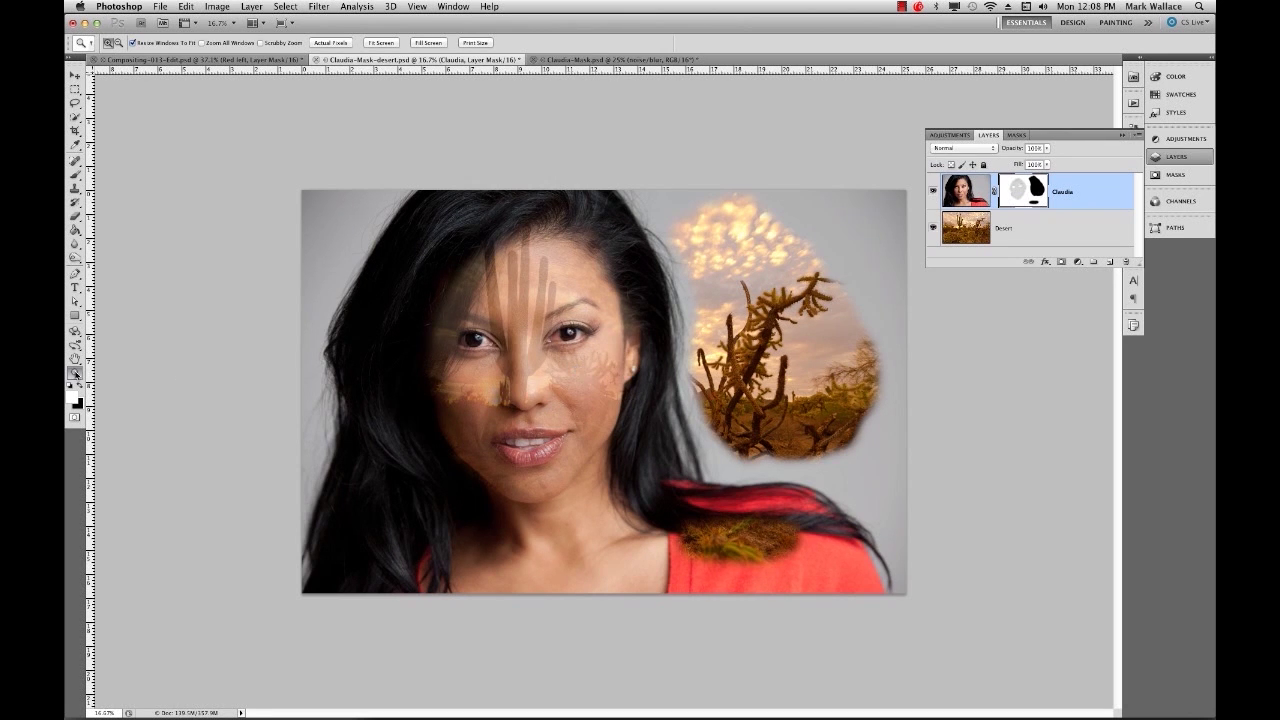
{"action": "left_click", "coordinate": [556, 360]}
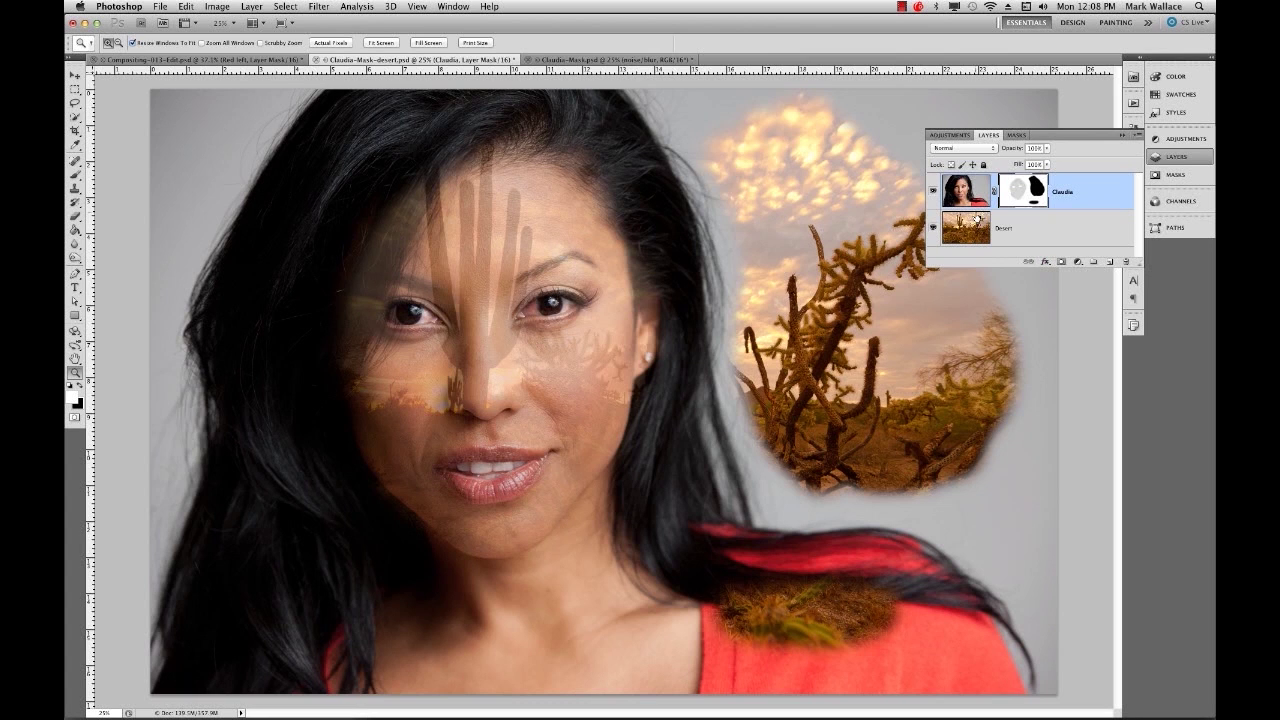
{"action": "left_click", "coordinate": [657, 273], "text": "alt"}
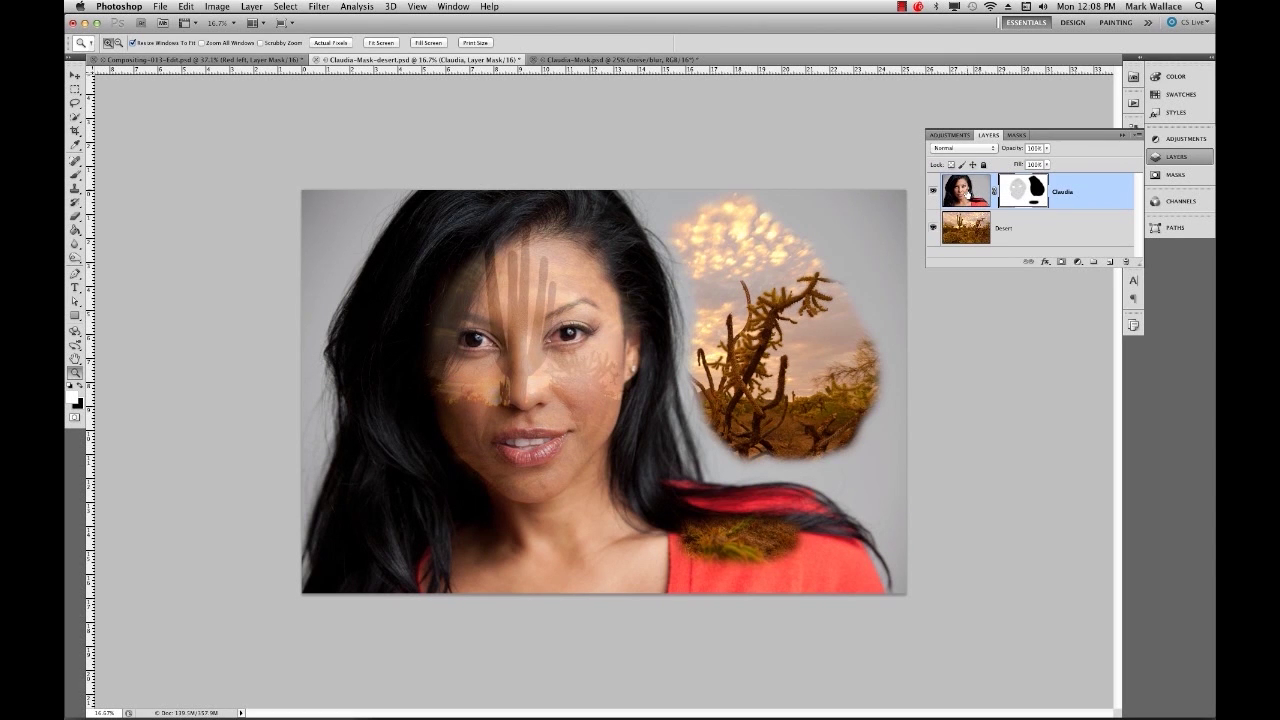
{"action": "left_click", "coordinate": [967, 194]}
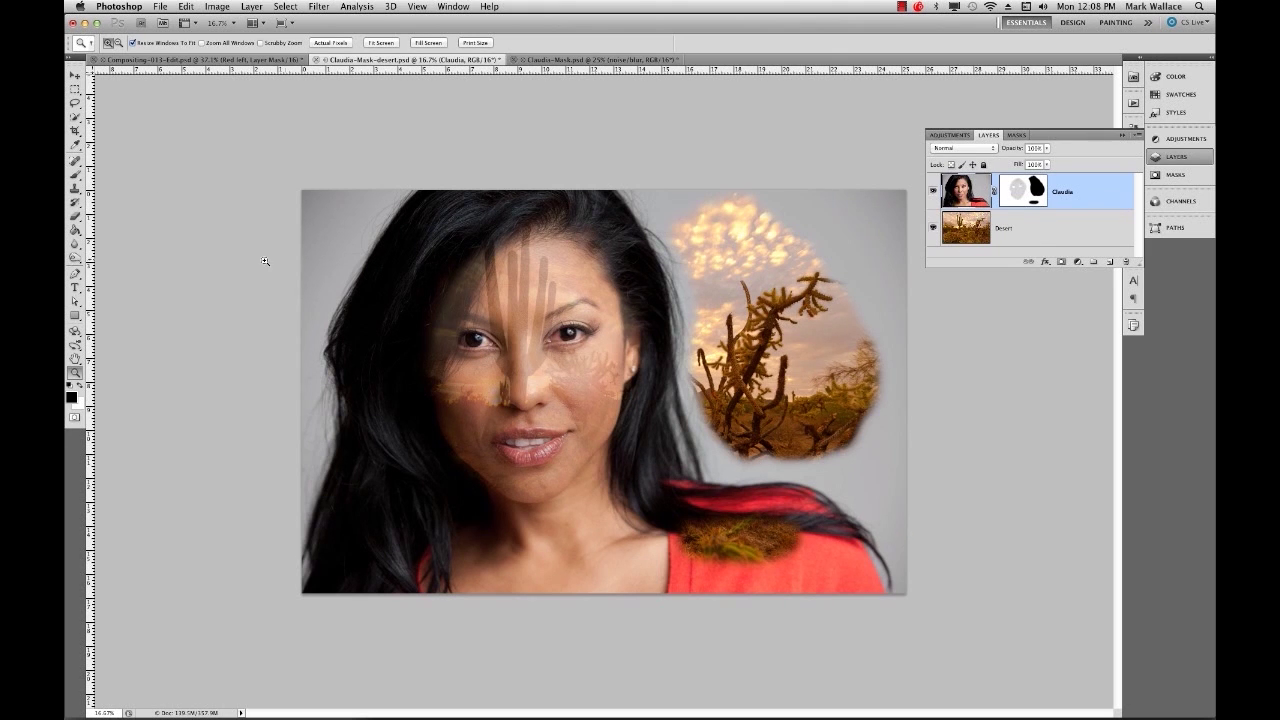
{"action": "left_click", "coordinate": [75, 174]}
{"action": "mouse_move", "coordinate": [472, 278]}
{"action": "left_mouse_down"}
{"action": "mouse_move", "coordinate": [477, 314]}
{"action": "mouse_move", "coordinate": [584, 372]}
{"action": "mouse_move", "coordinate": [621, 480]}
{"action": "mouse_move", "coordinate": [544, 501]}
{"action": "mouse_move", "coordinate": [504, 379]}
{"action": "mouse_move", "coordinate": [526, 411]}
{"action": "mouse_move", "coordinate": [519, 440]}
{"action": "mouse_move", "coordinate": [554, 349]}
{"action": "mouse_move", "coordinate": [515, 350]}
{"action": "left_mouse_up"}
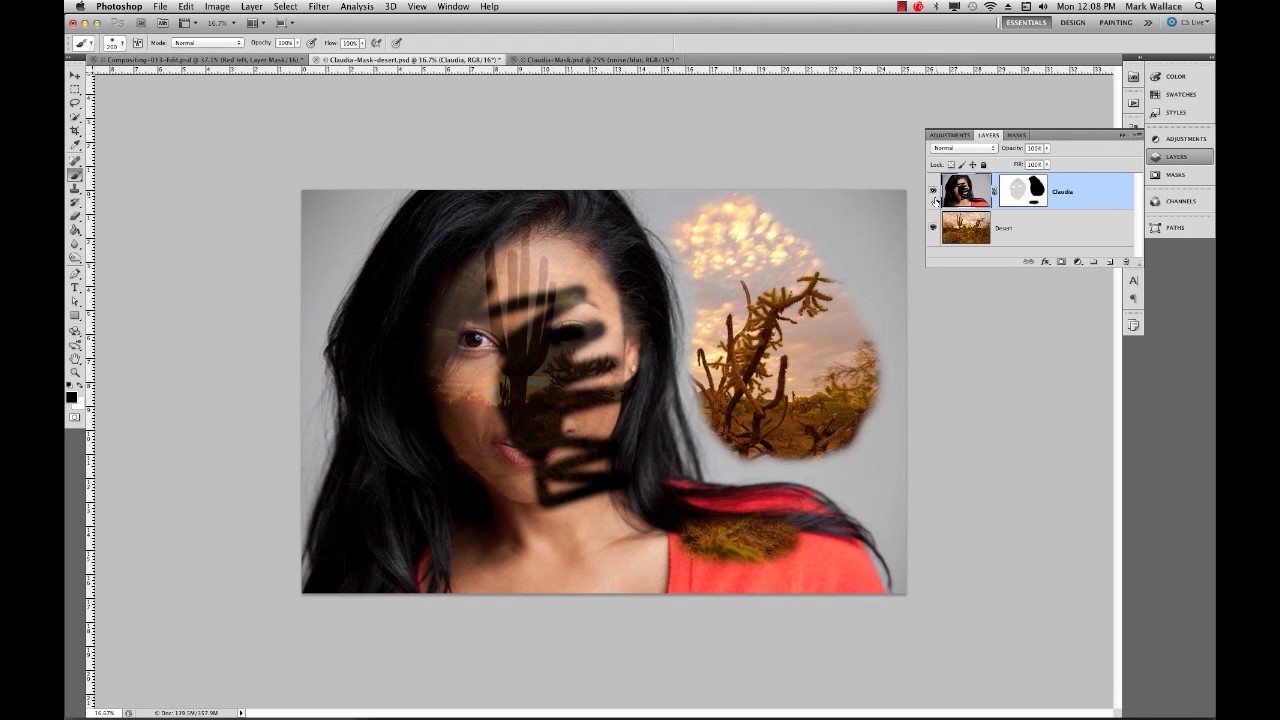
Undo the black face strokes, check the History panel, and retarget the portrait's image thumbnail
{"action": "key", "text": "super+z"}
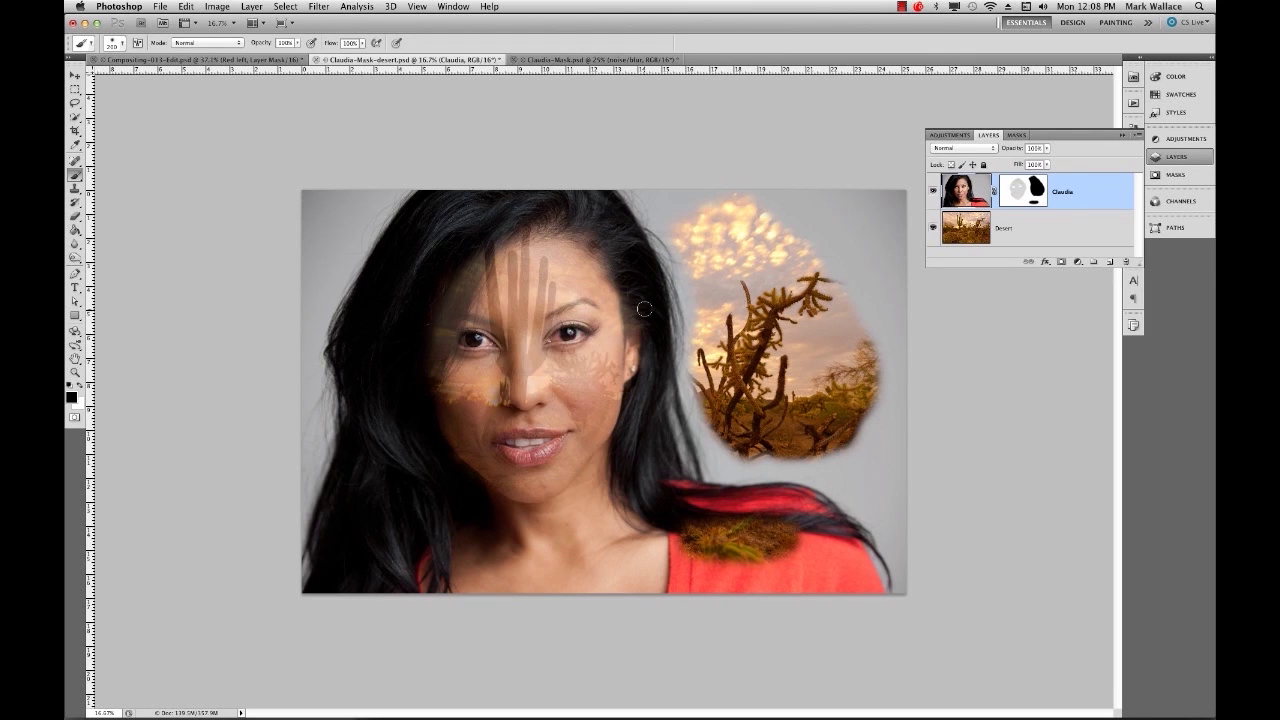
{"action": "left_click", "coordinate": [1134, 122]}
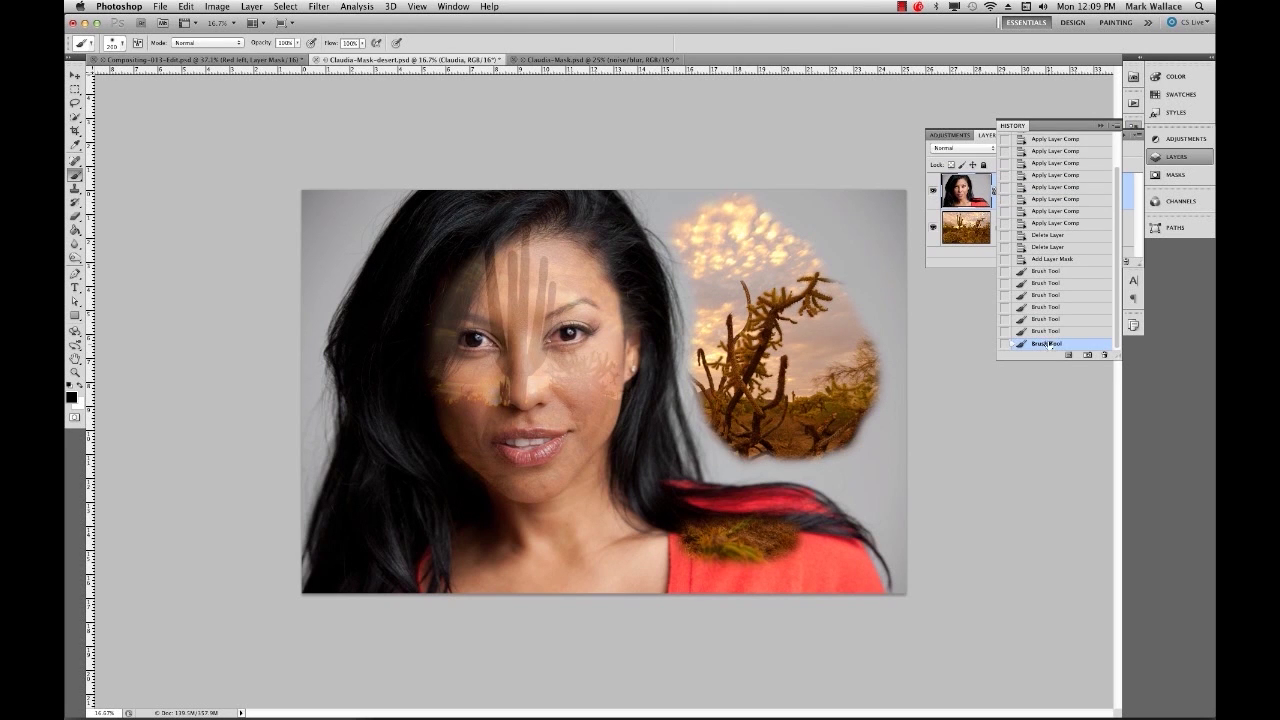
{"action": "left_click", "coordinate": [1134, 126]}
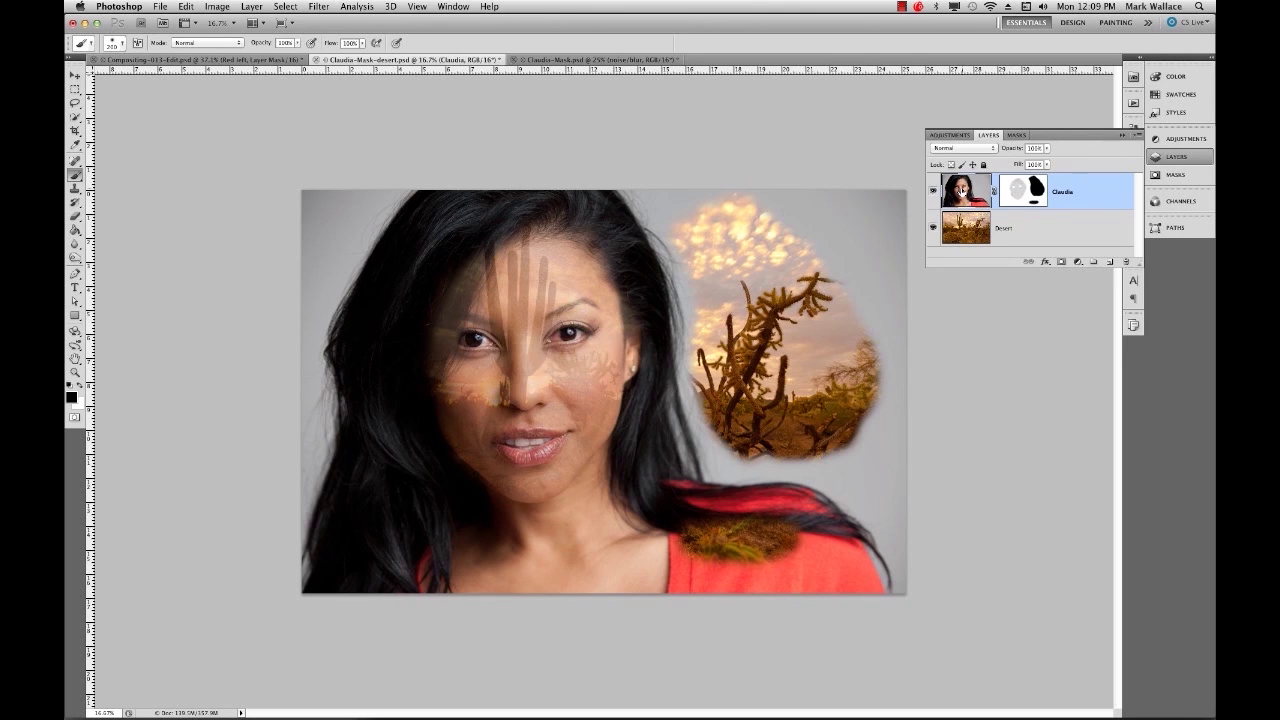
{"action": "left_click", "coordinate": [1013, 196]}
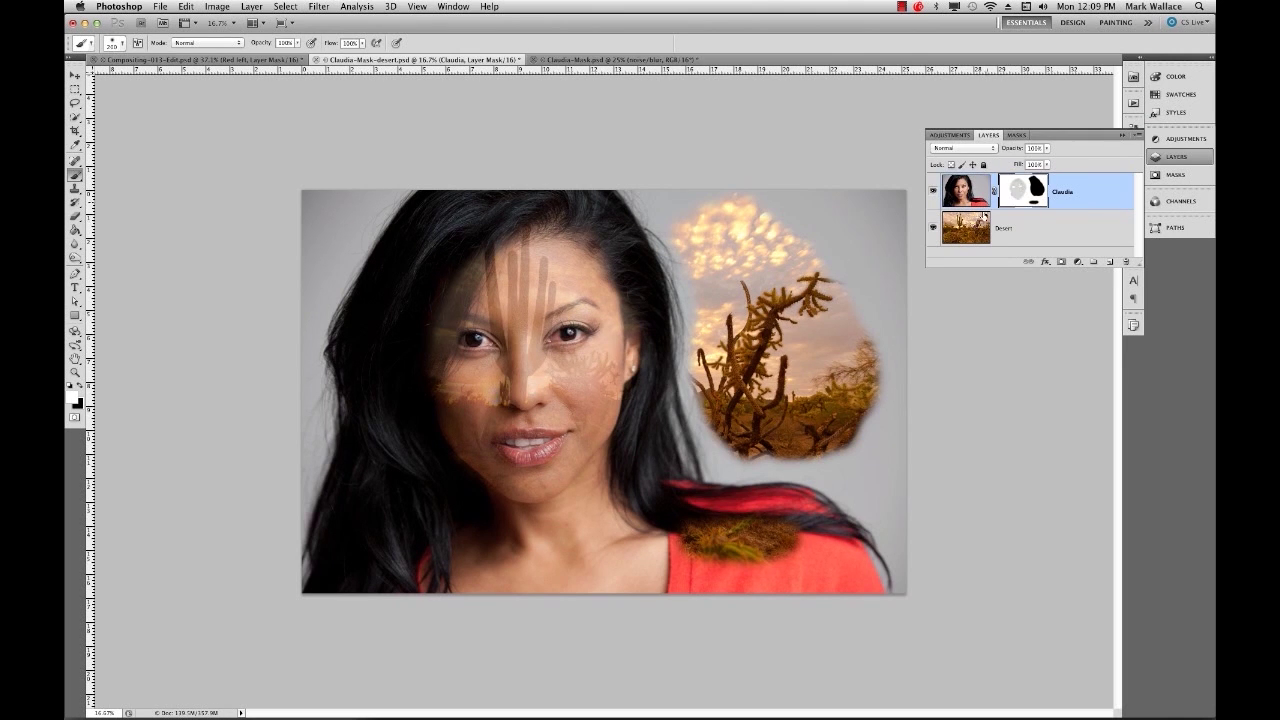
{"action": "left_click", "coordinate": [968, 194]}
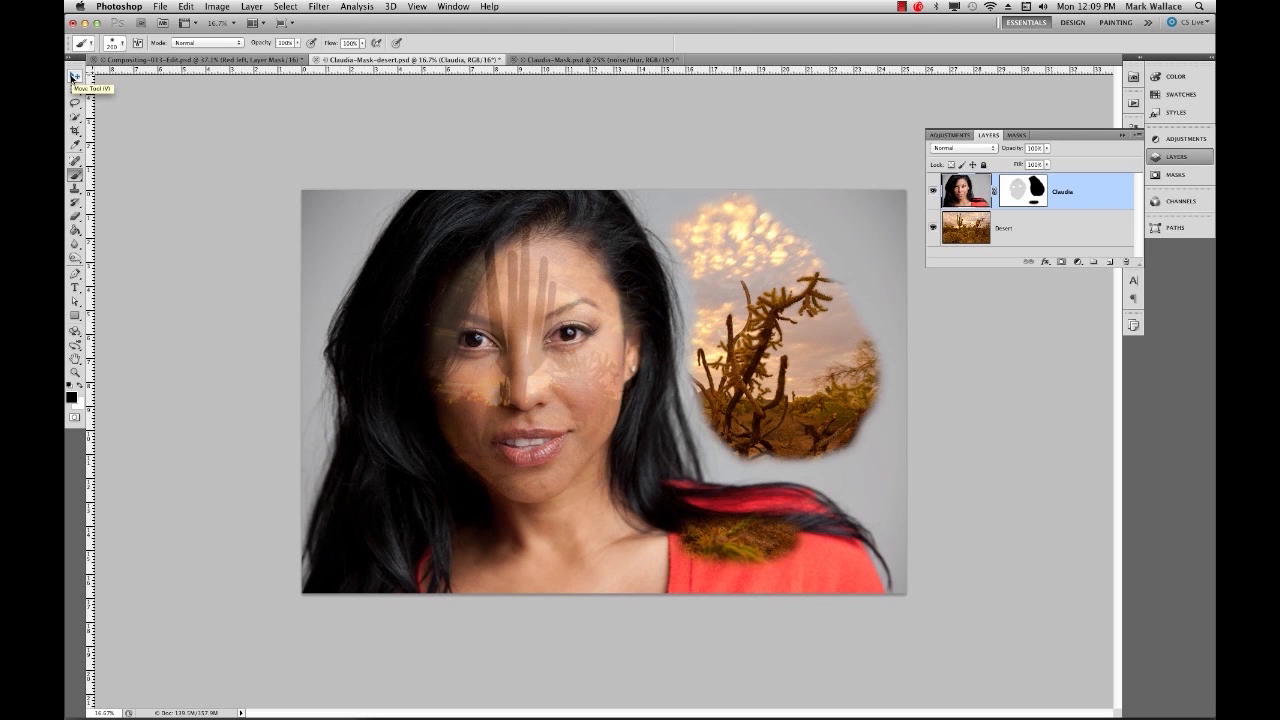
With the Move tool, shift the portrait and its mask together over the desert
{"action": "left_click", "coordinate": [72, 76]}
{"action": "left_click_drag", "start_coordinate": [595, 327], "coordinate": [493, 381]}
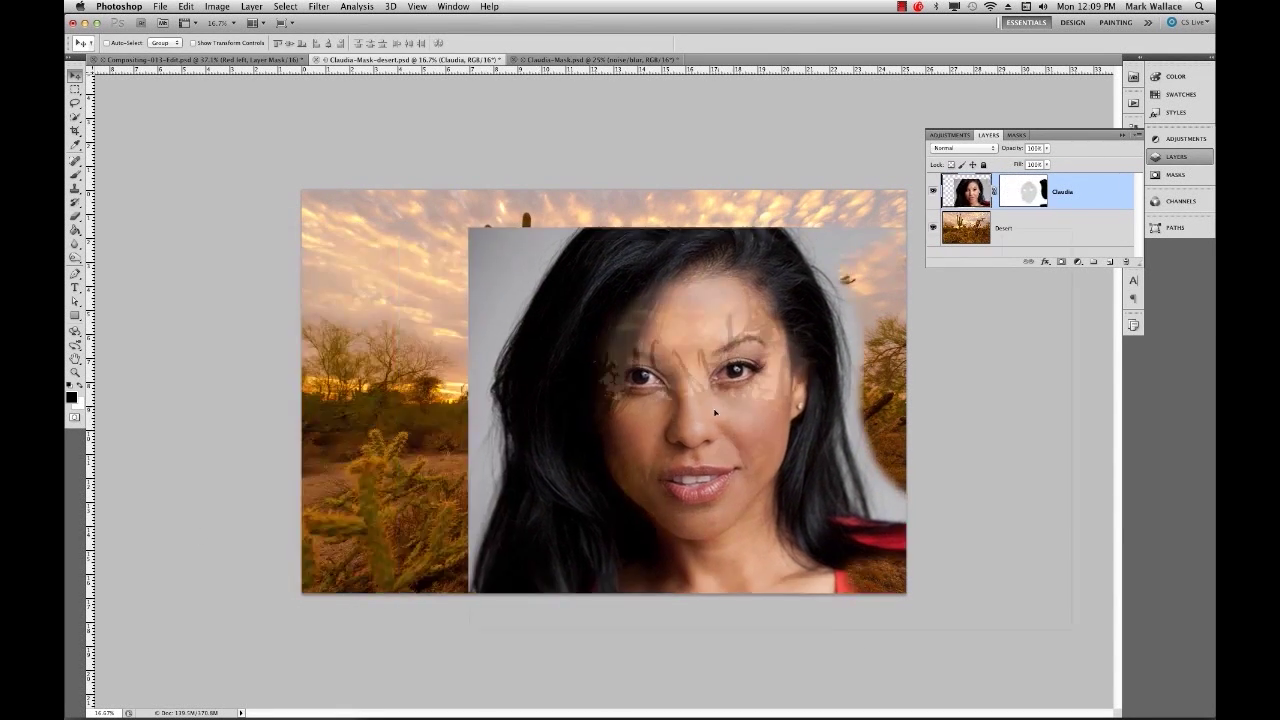
{"action": "left_click_drag", "start_coordinate": [711, 422], "coordinate": [763, 399]}
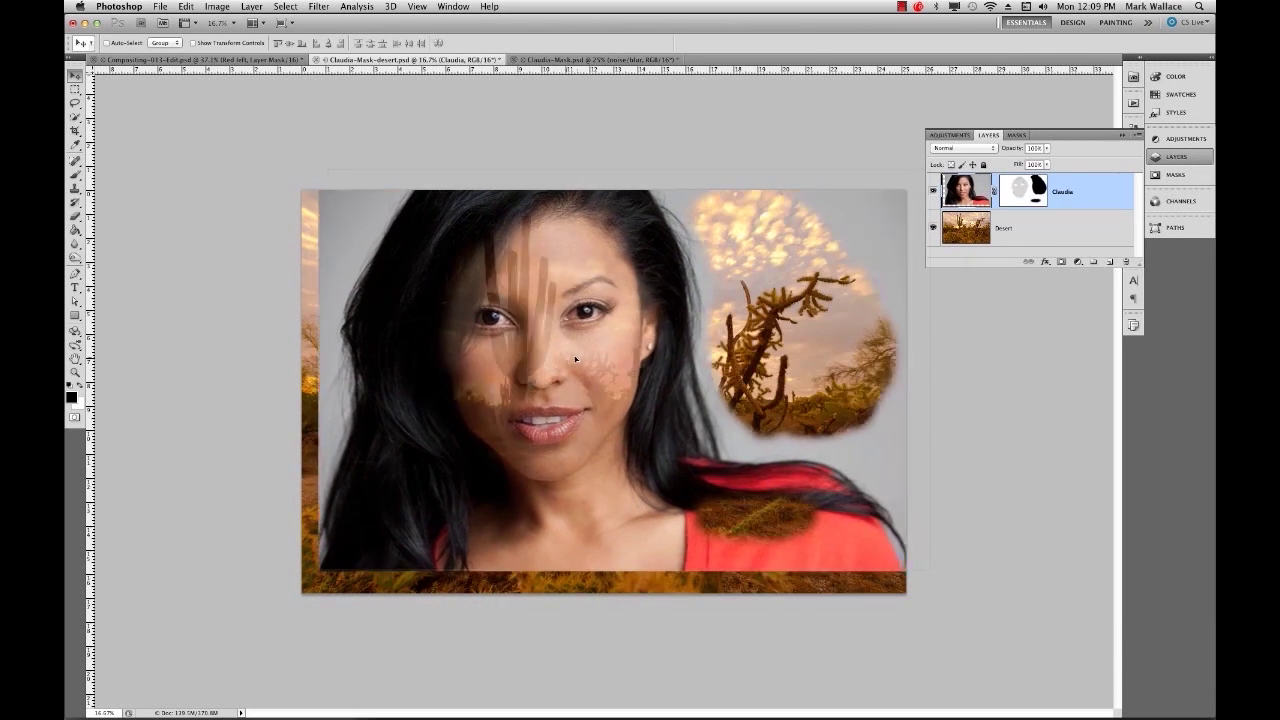
{"action": "left_click_drag", "start_coordinate": [540, 345], "coordinate": [592, 355]}
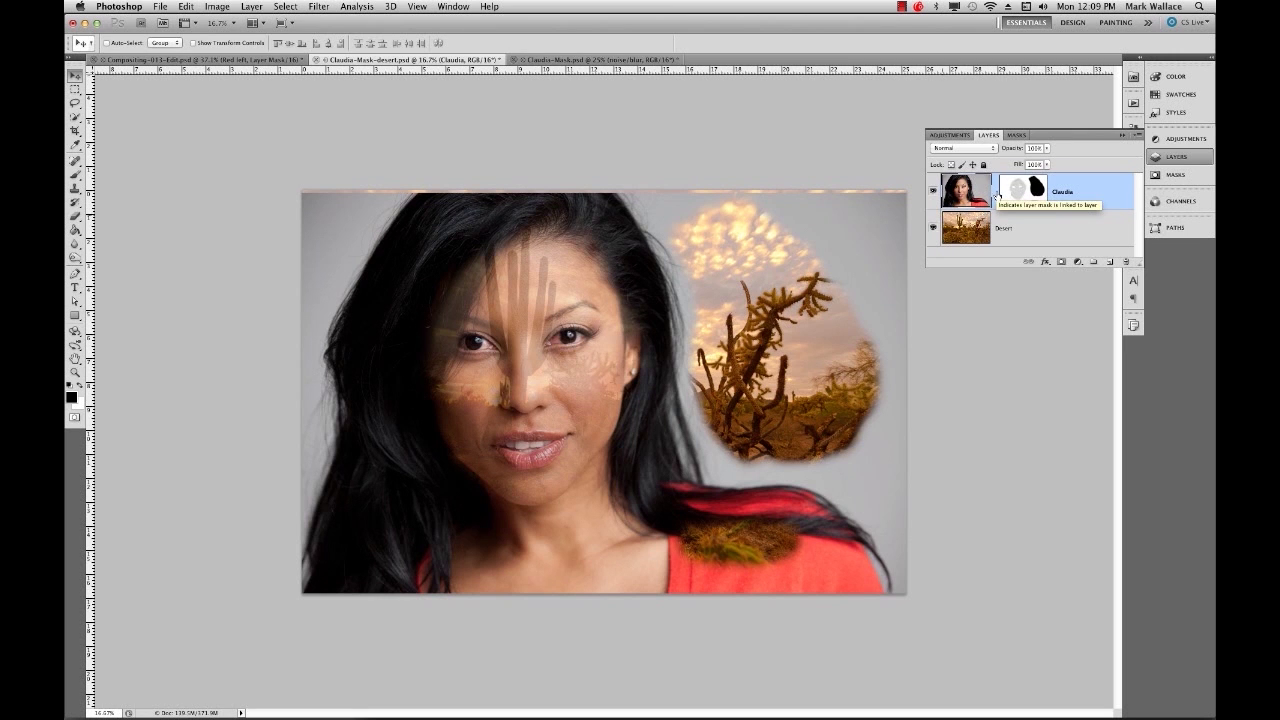
Unlink the photo from its mask, slide it left, relink, then switch to Claudia-Mask.psd
{"action": "left_click", "coordinate": [995, 195]}
{"action": "left_click_drag", "start_coordinate": [630, 327], "coordinate": [859, 306]}
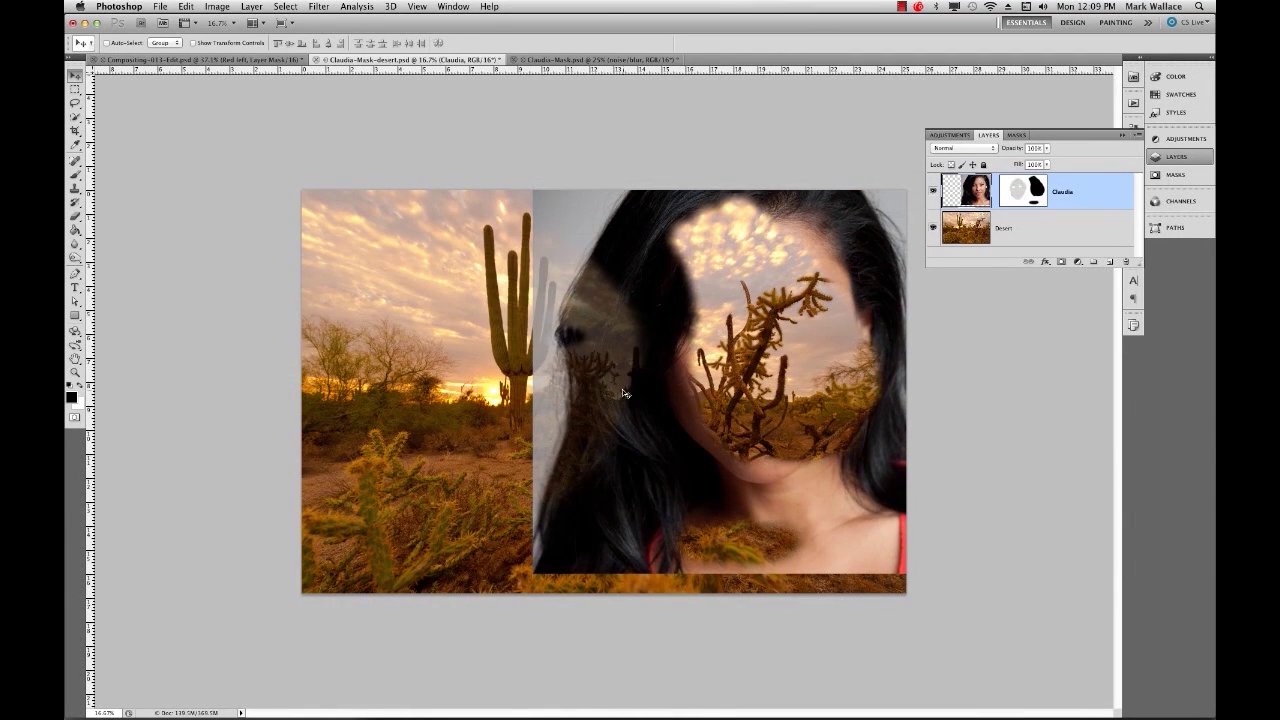
{"action": "left_click_drag", "start_coordinate": [624, 390], "coordinate": [490, 376]}
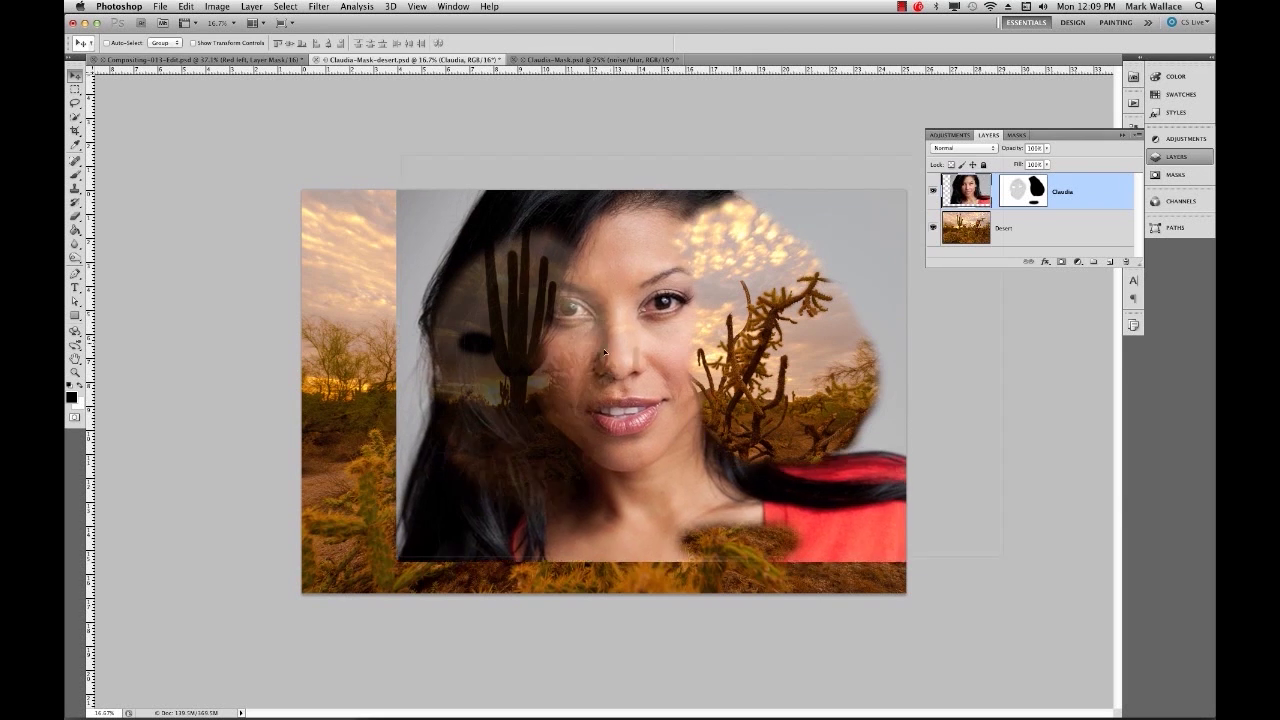
{"action": "left_click_drag", "start_coordinate": [620, 330], "coordinate": [478, 402]}
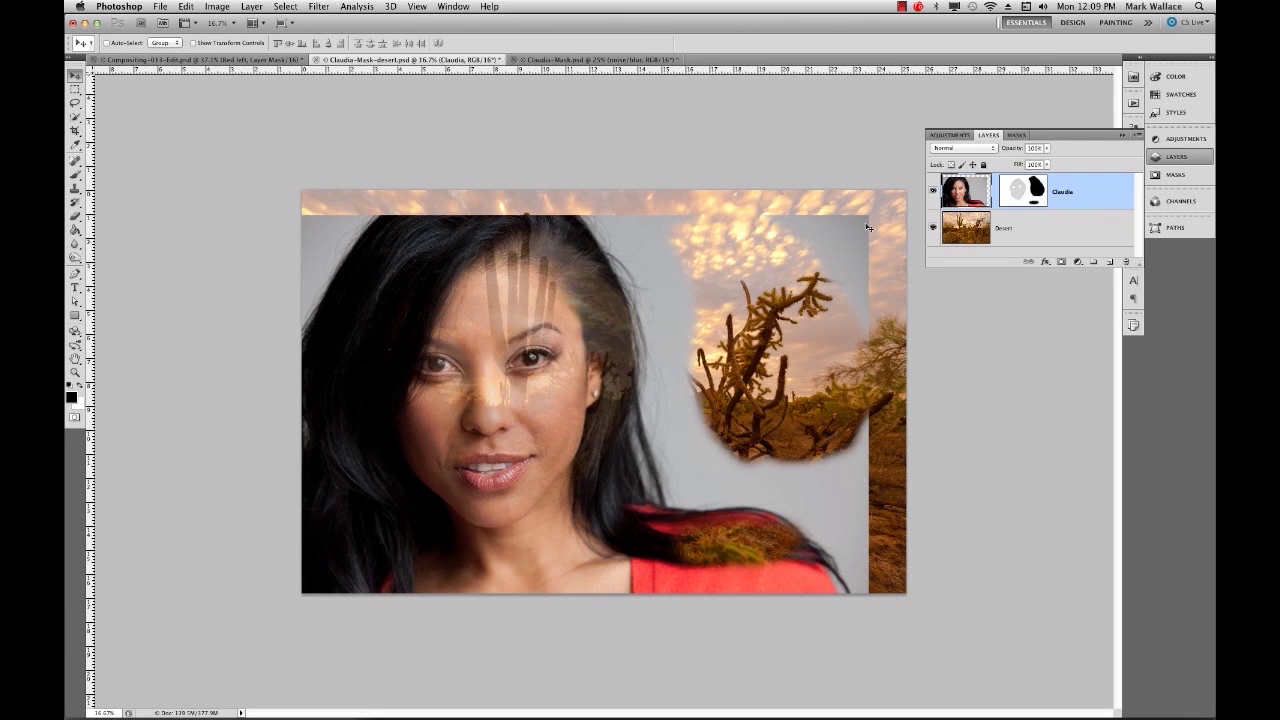
{"action": "left_click_drag", "start_coordinate": [531, 311], "coordinate": [486, 309]}
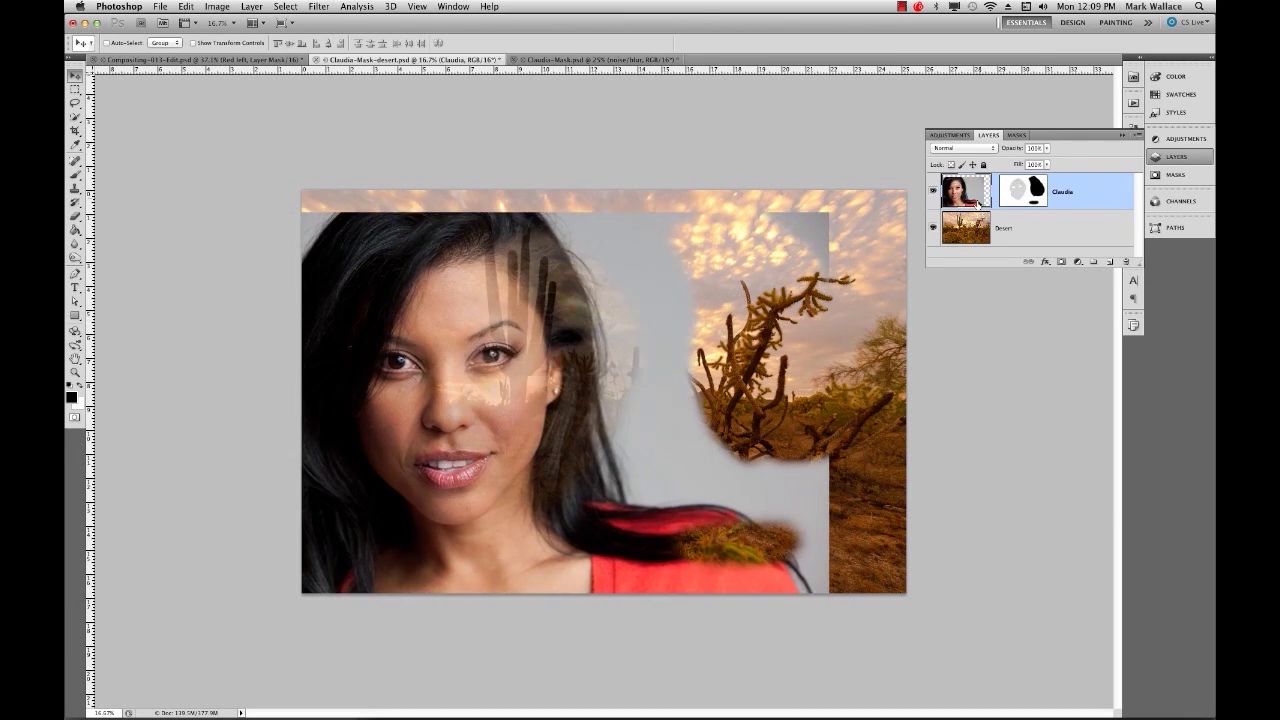
{"action": "left_click", "coordinate": [995, 191]}
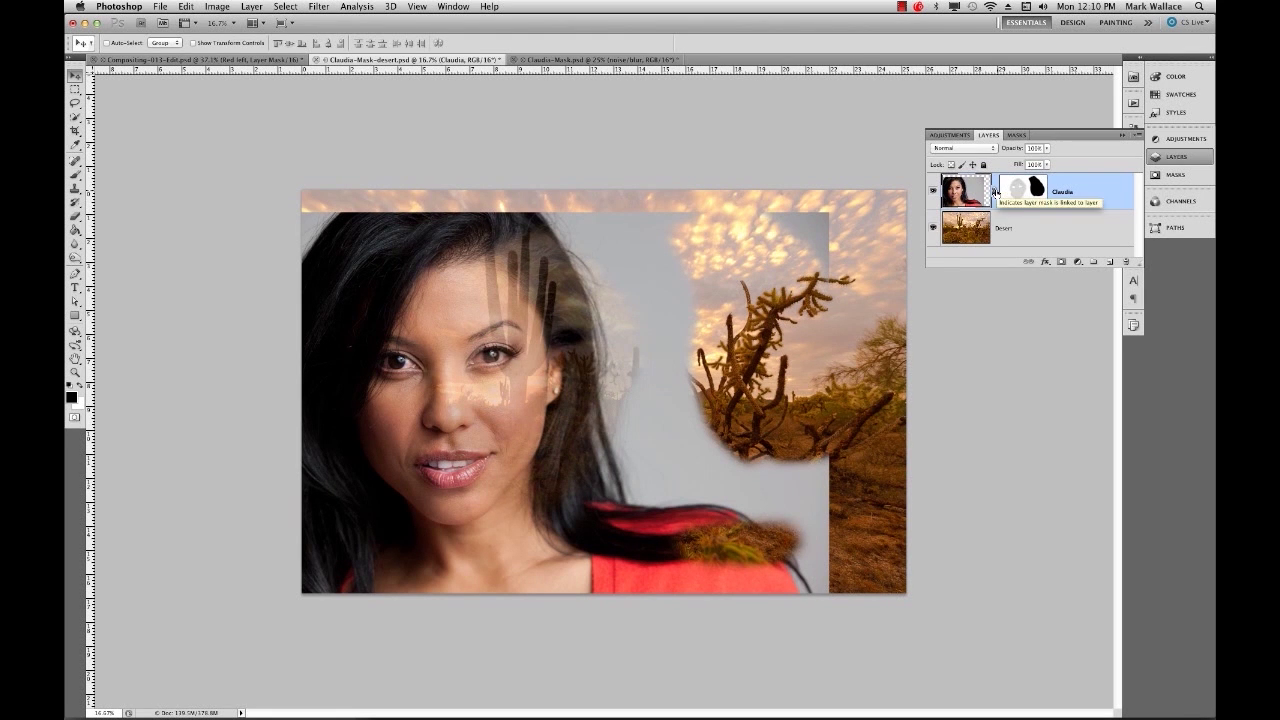
{"action": "left_click_drag", "start_coordinate": [531, 397], "coordinate": [615, 369]}
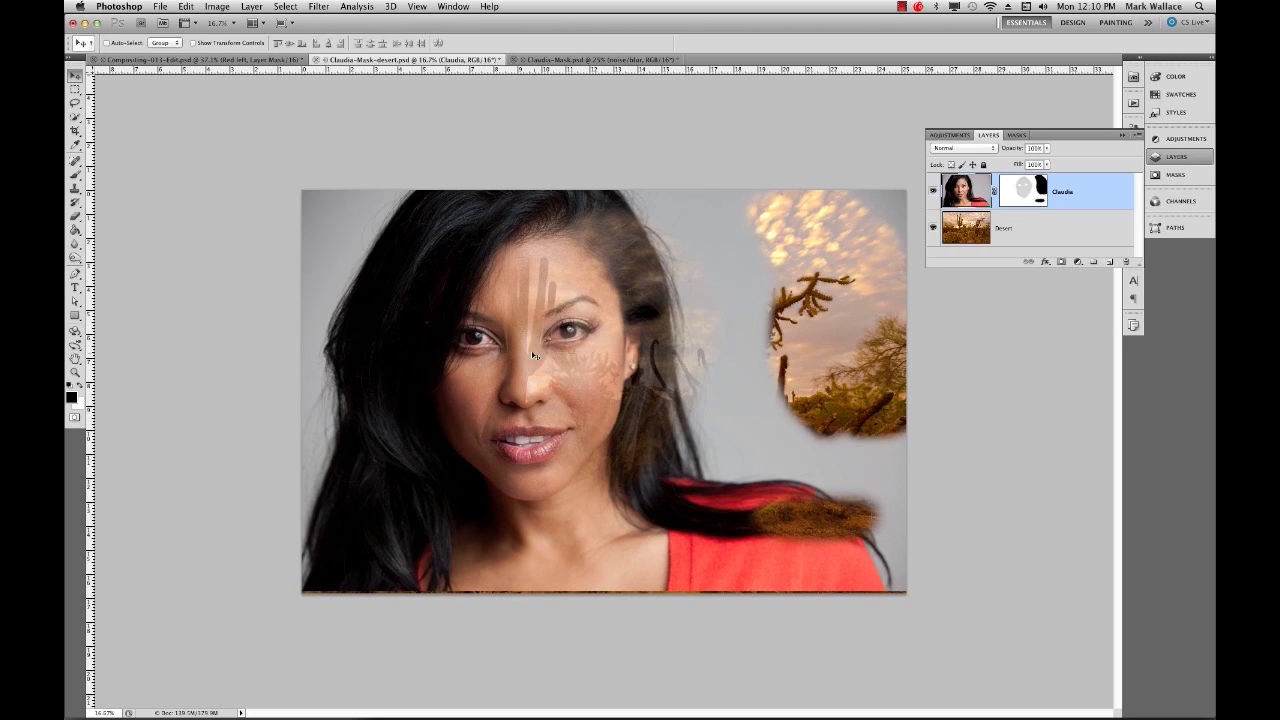
{"action": "left_click", "coordinate": [566, 60]}
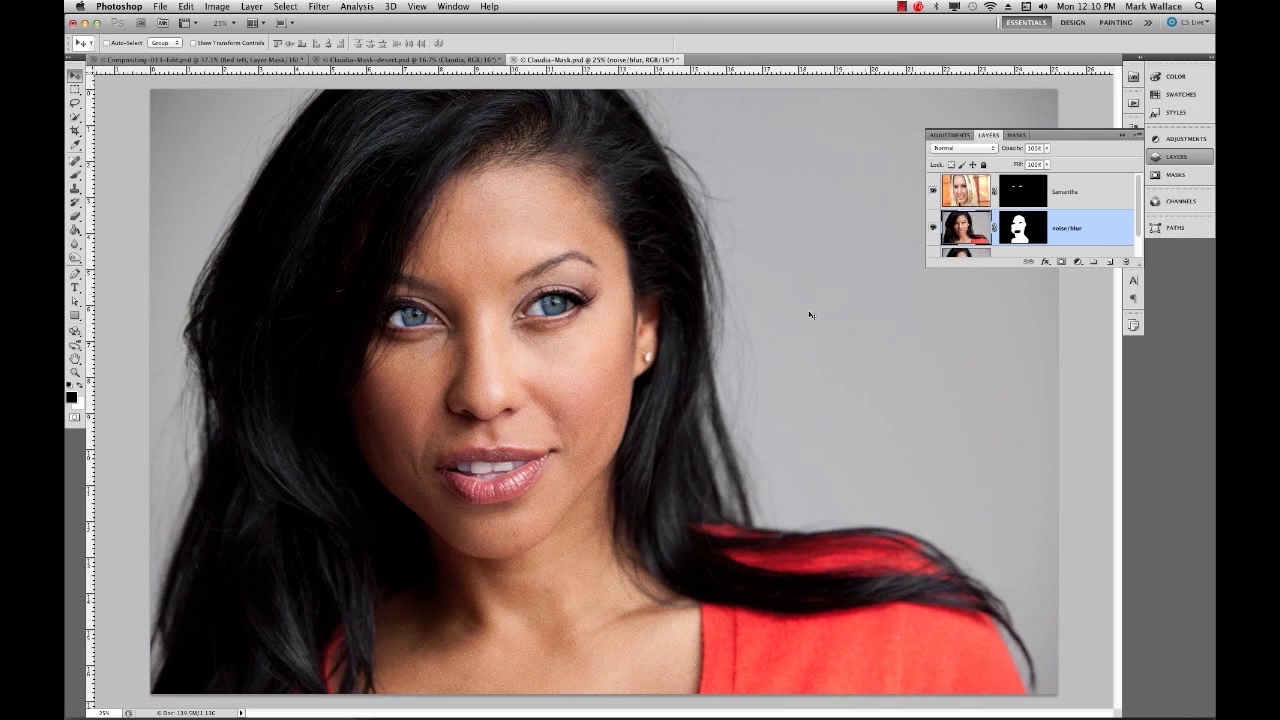
Enlarge the Layers panel to list all three layers and hide the noise/blur and Claudia layers
{"action": "left_click_drag", "start_coordinate": [1139, 263], "coordinate": [1148, 313]}
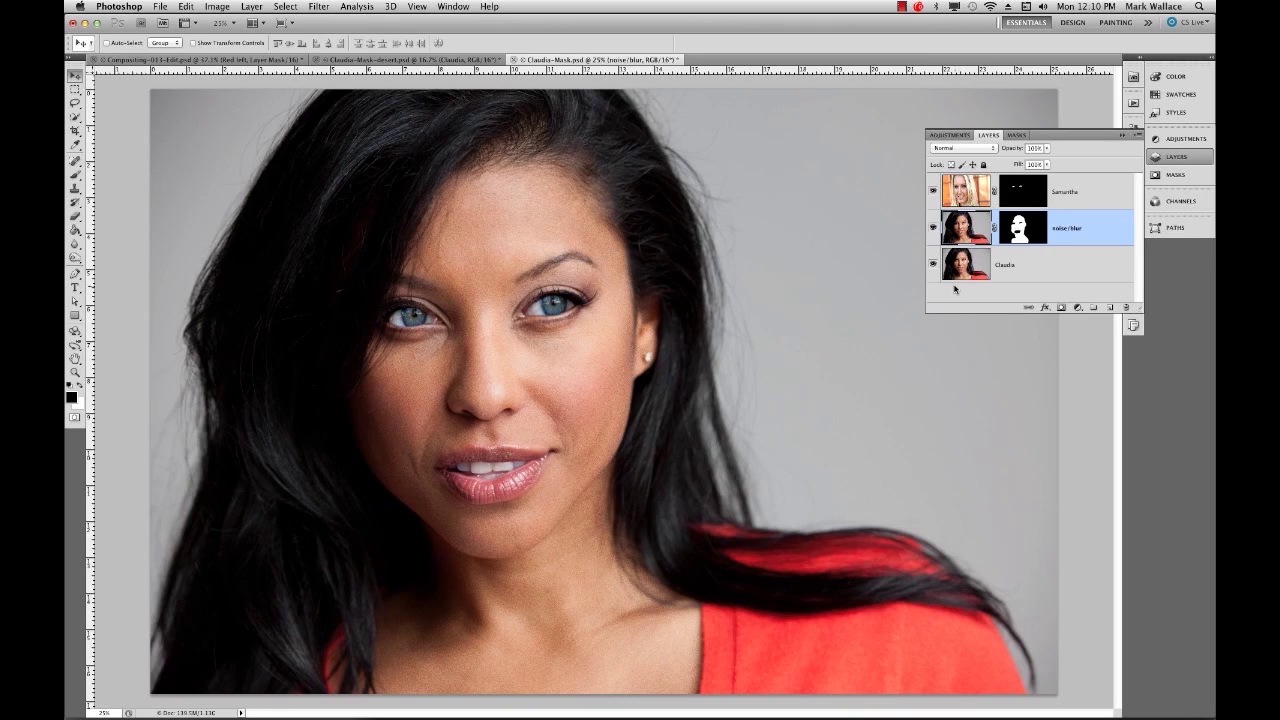
{"action": "left_click_drag", "start_coordinate": [933, 228], "coordinate": [938, 268]}
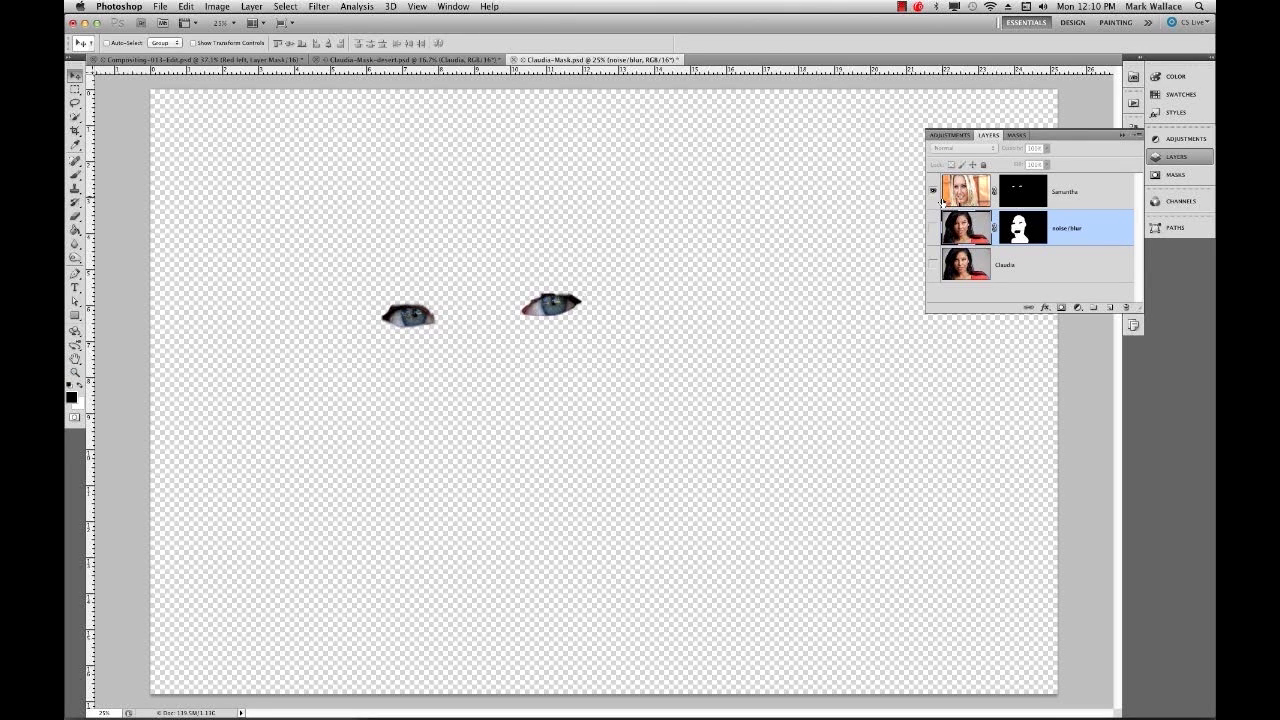
Hide the blue-eyes layer, show the noise/blur layer, and zoom in close on the right eye
{"action": "left_click", "coordinate": [933, 190]}
{"action": "left_click", "coordinate": [933, 228]}
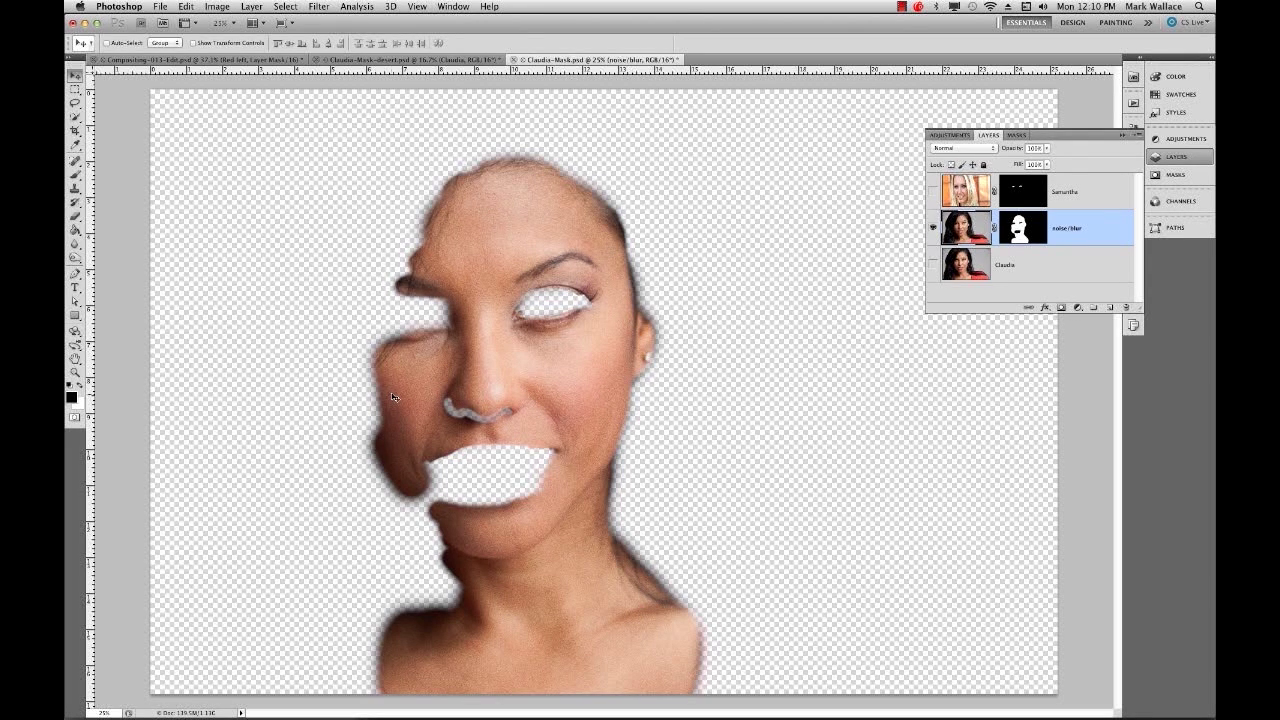
{"action": "left_click", "coordinate": [75, 372]}
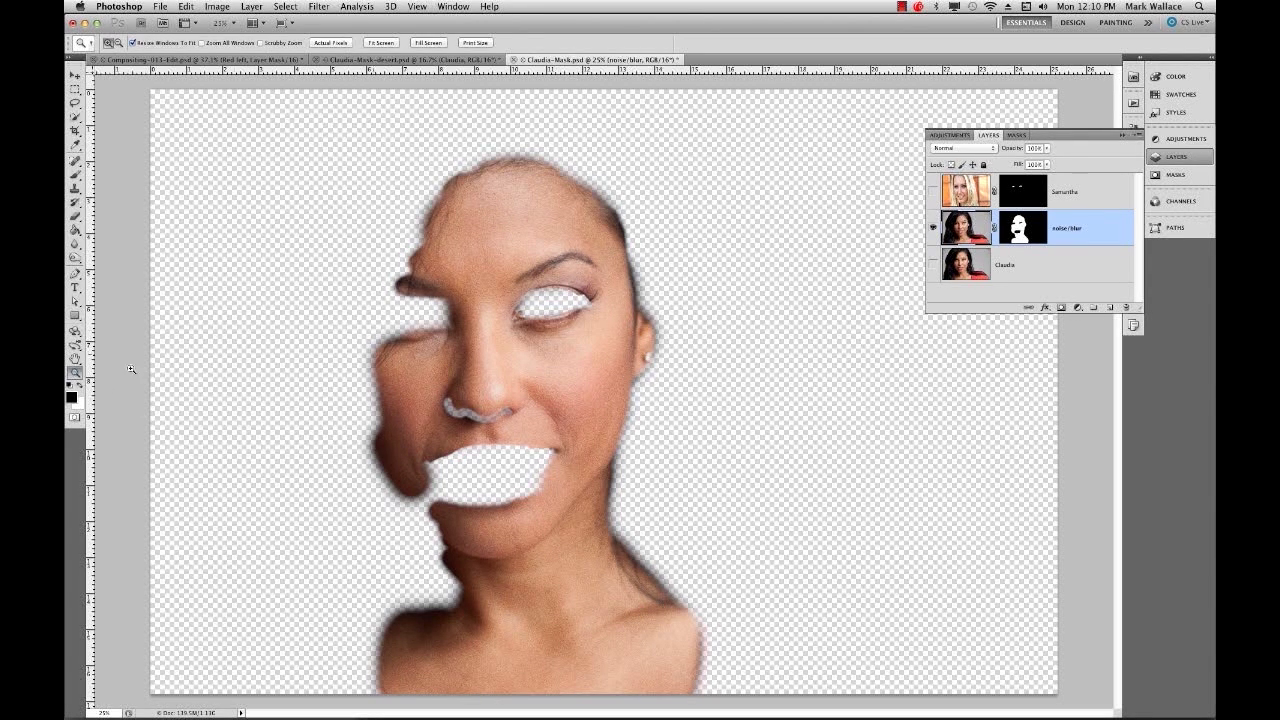
{"action": "left_click", "coordinate": [478, 296]}
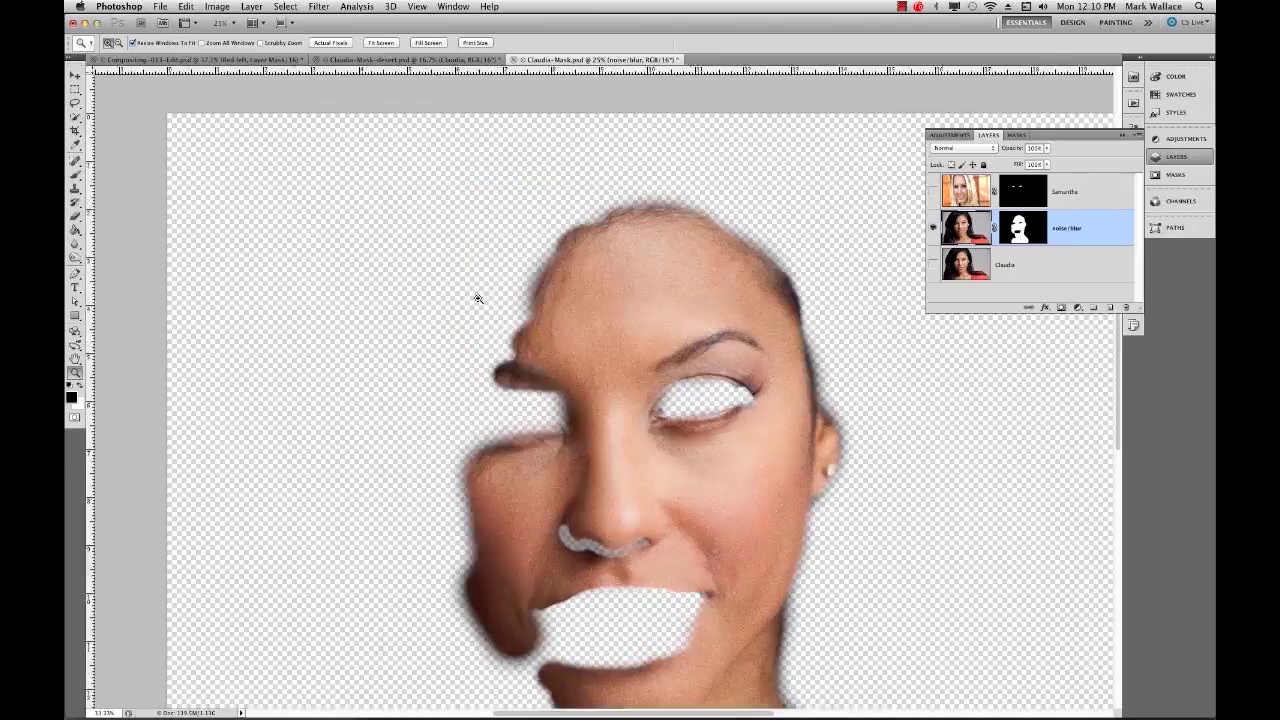
{"action": "left_click", "coordinate": [550, 317]}
{"action": "left_click", "coordinate": [689, 389]}
{"action": "left_click", "coordinate": [700, 399]}
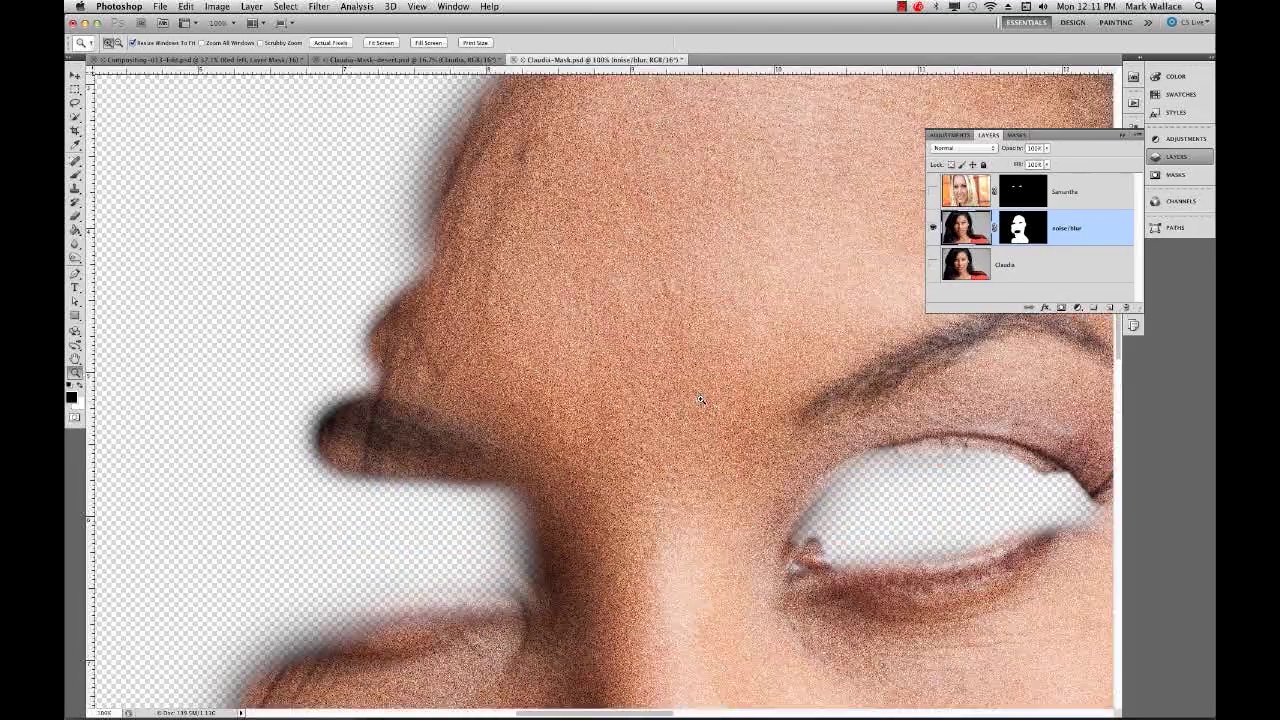
{"action": "left_click_drag", "start_coordinate": [711, 408], "coordinate": [475, 278]}
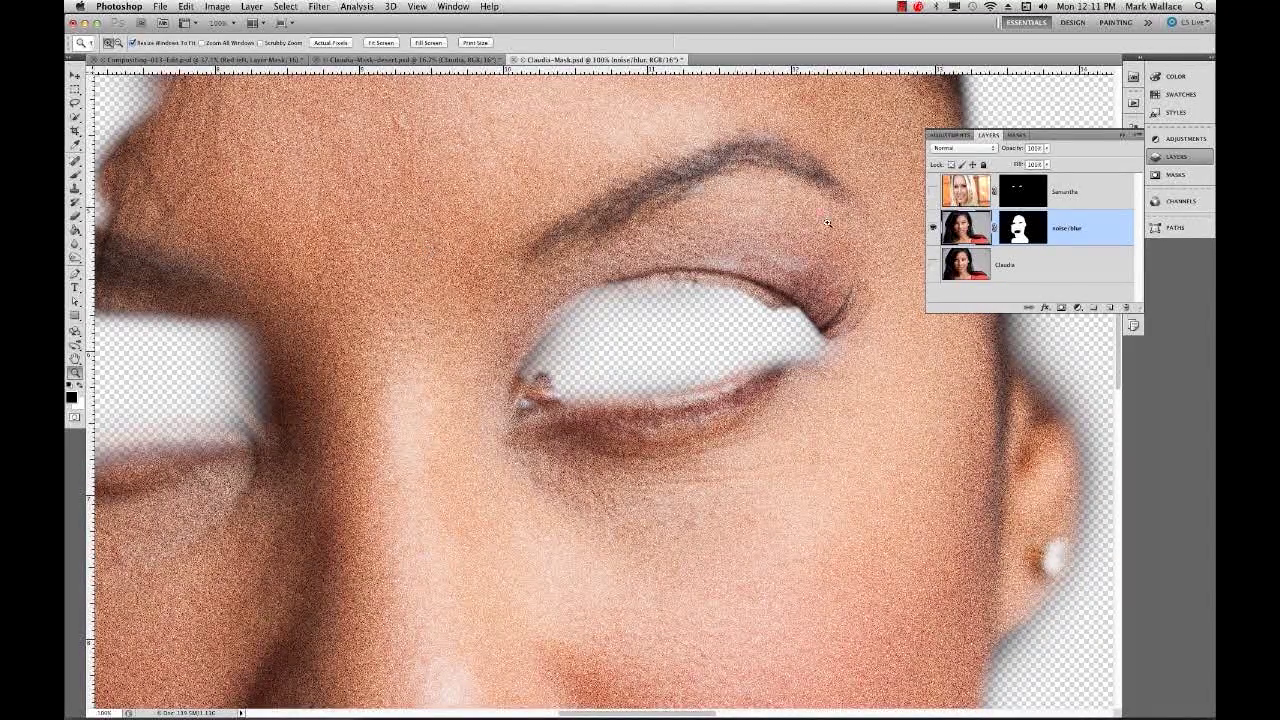
Swap the noise/blur layer for the clean base portrait and zoom back out to 50%
{"action": "left_click", "coordinate": [933, 228]}
{"action": "left_click", "coordinate": [933, 264]}
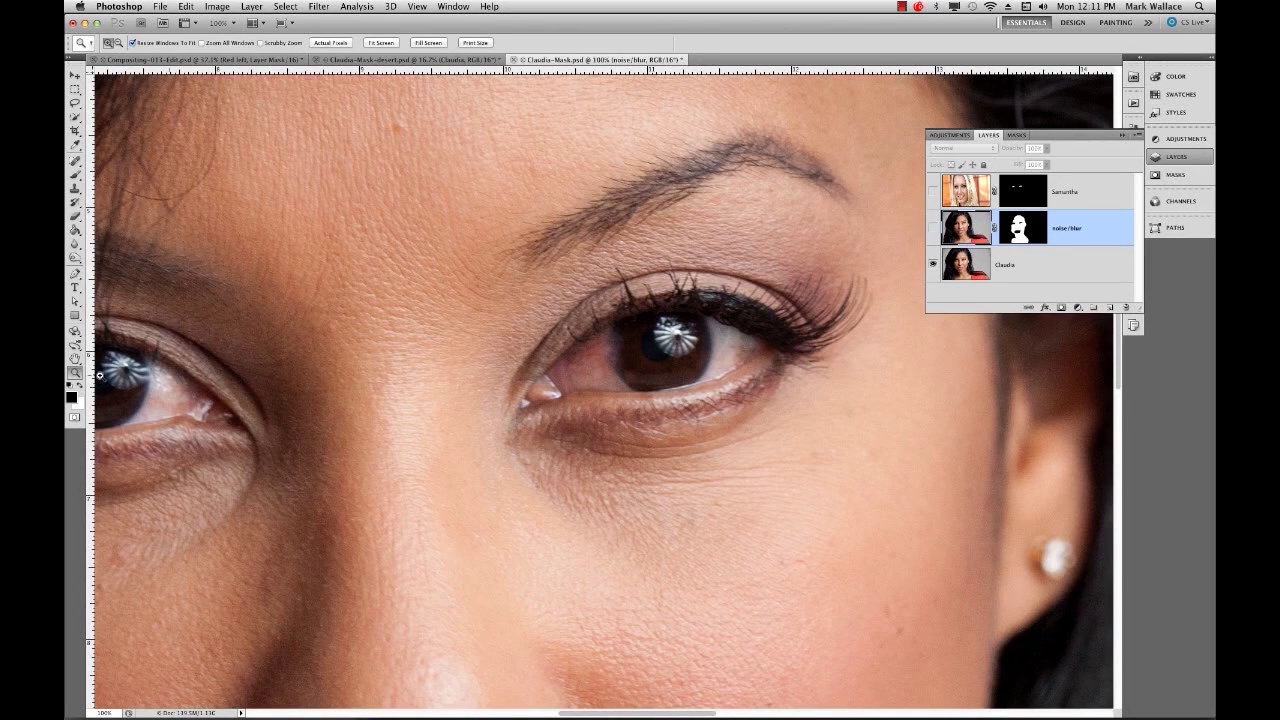
{"action": "left_click", "coordinate": [400, 364], "text": "alt"}
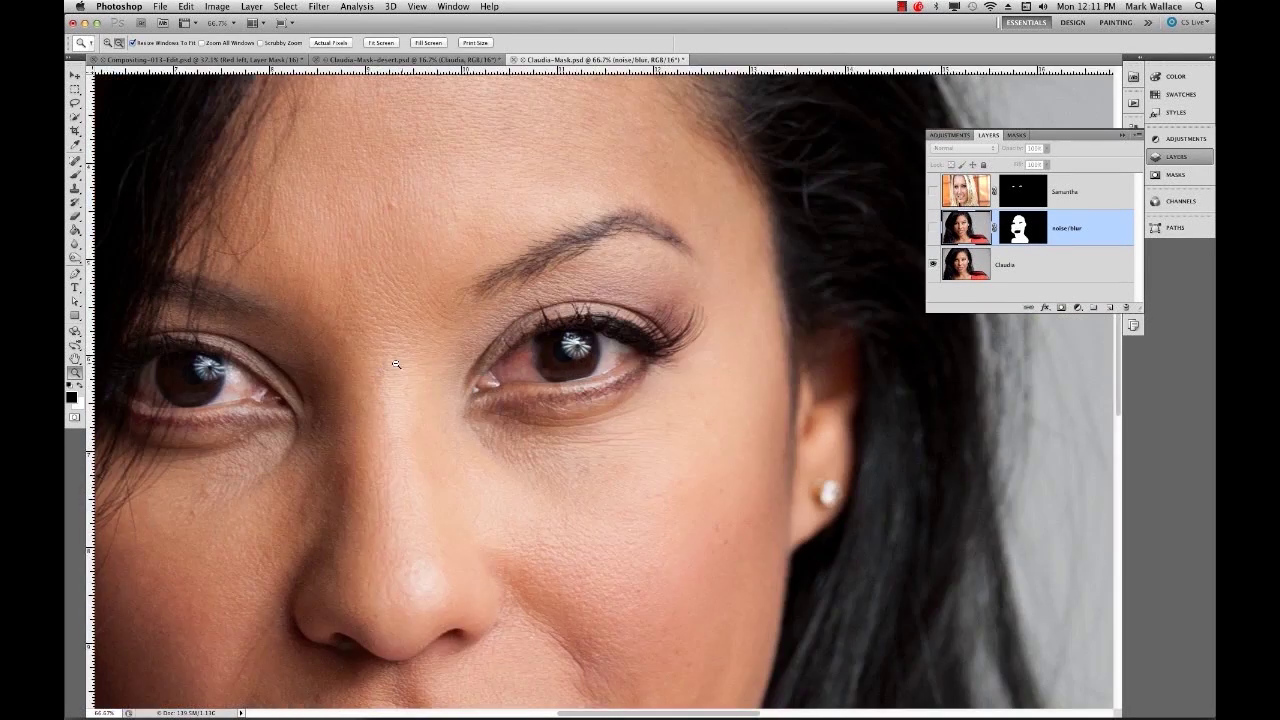
{"action": "left_click", "coordinate": [405, 363], "text": "alt"}
{"action": "left_click_drag", "start_coordinate": [390, 406], "coordinate": [405, 300]}
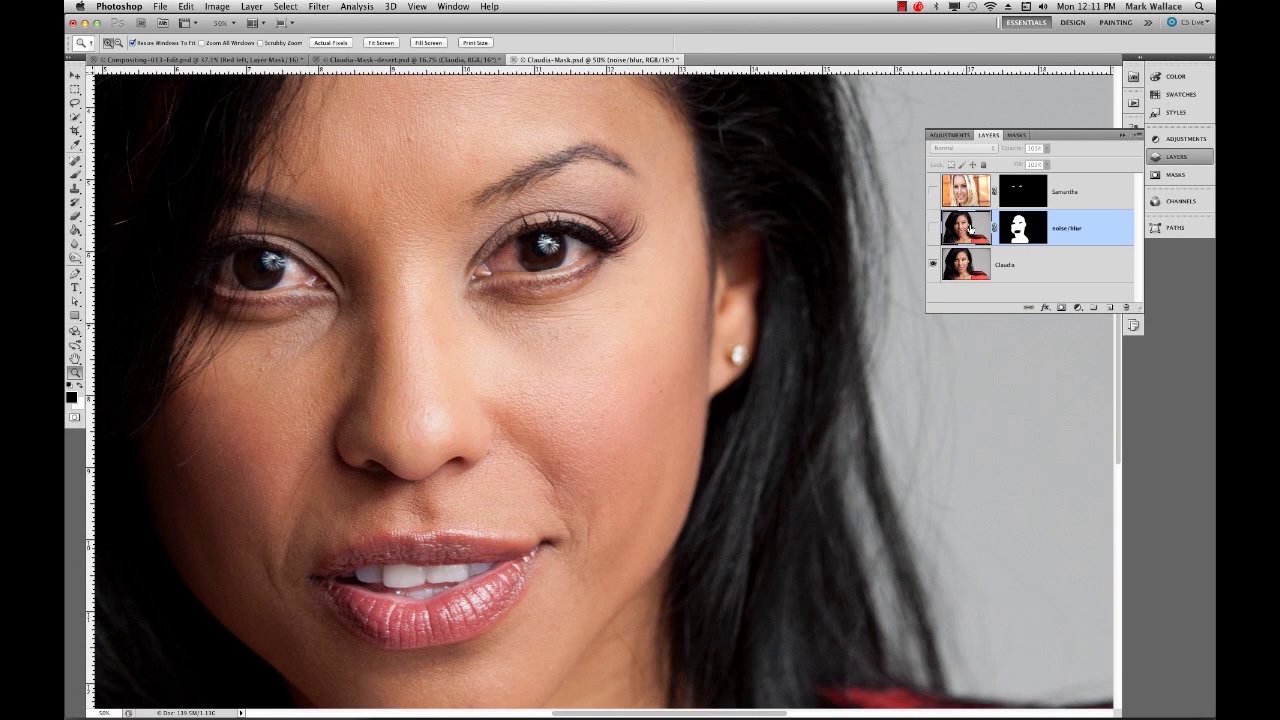
Show the noise/blur layer over the original Claudia layer and turn on the Samantha blue-eye layer
{"action": "left_click", "coordinate": [934, 229]}
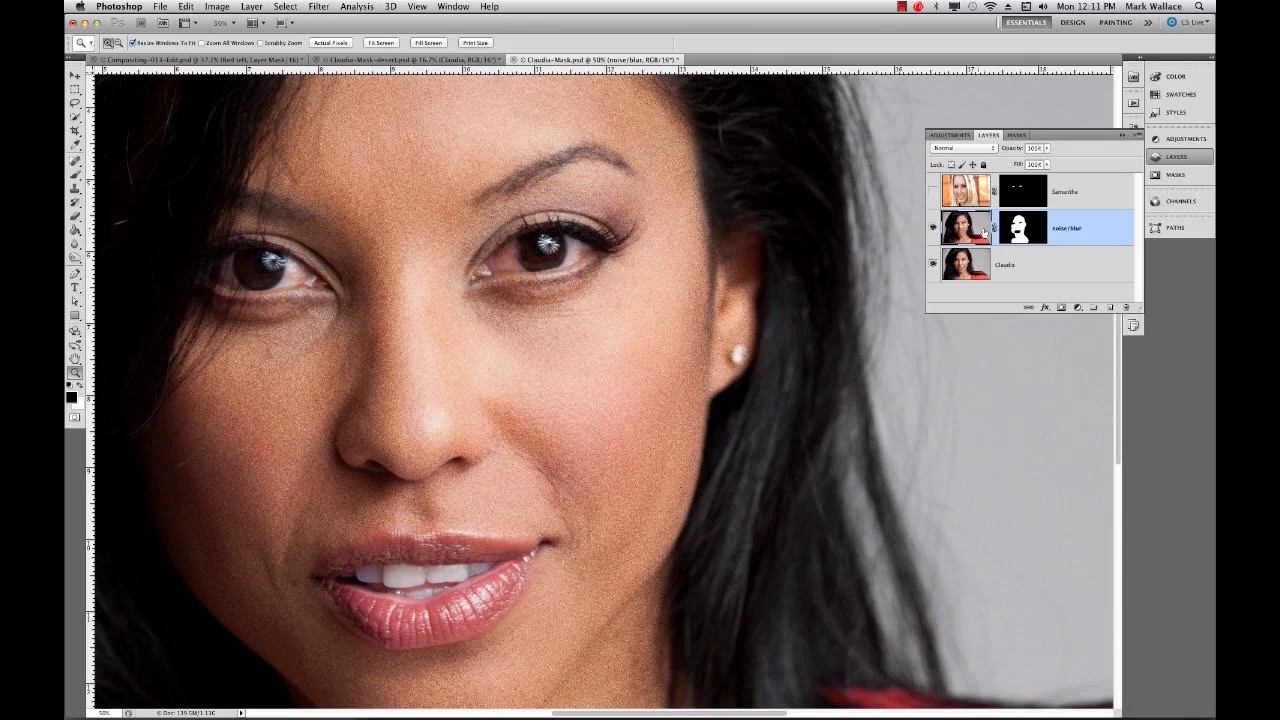
{"action": "left_click", "coordinate": [933, 264]}
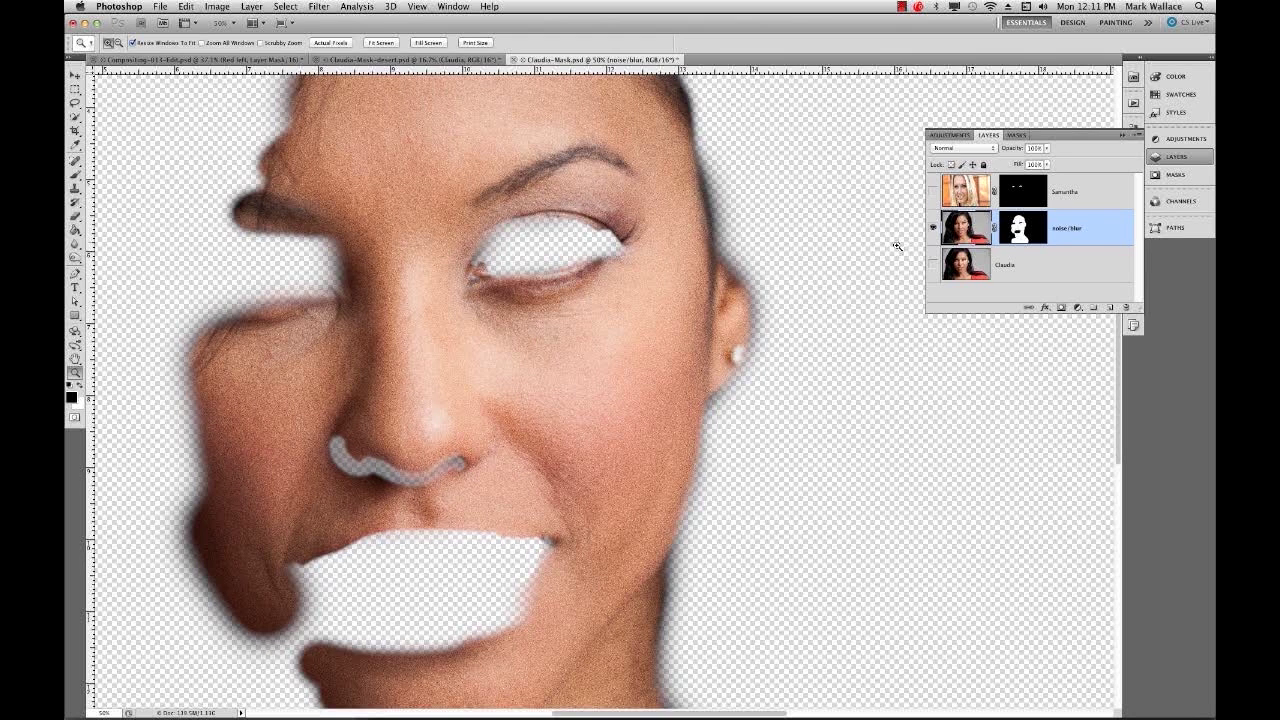
{"action": "left_click", "coordinate": [932, 265]}
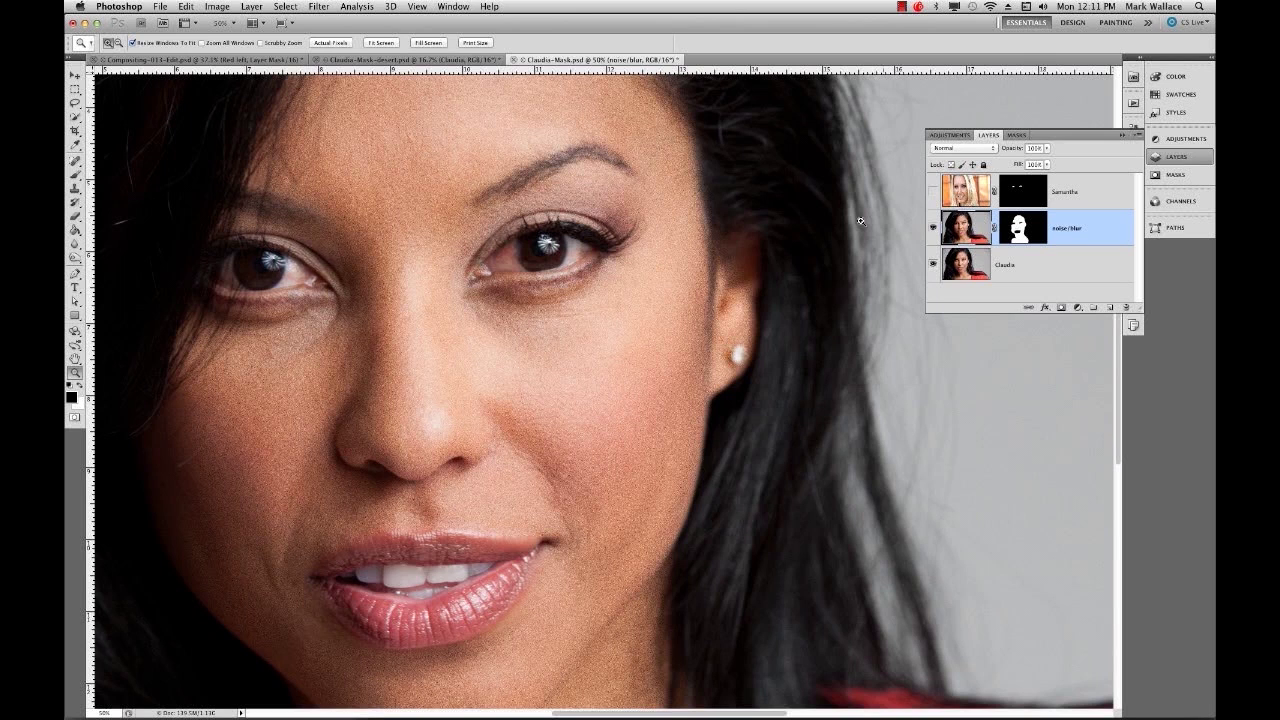
{"action": "left_click", "coordinate": [934, 192]}
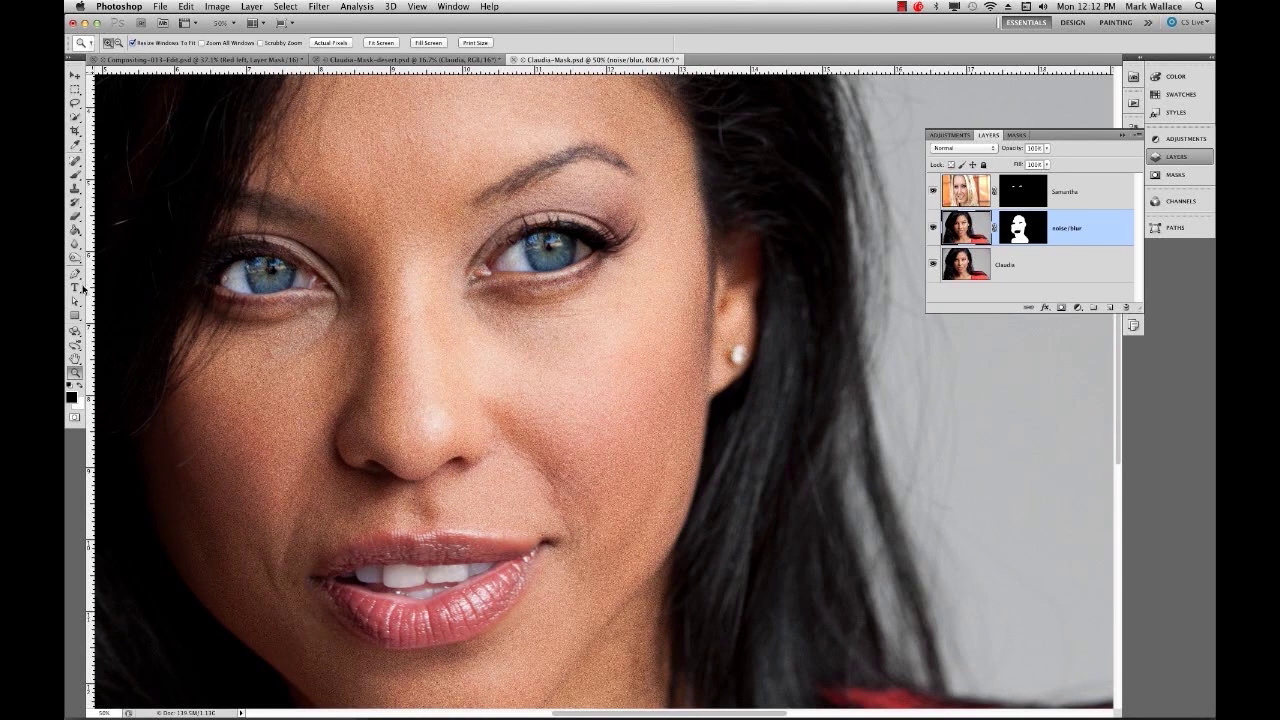
Set the view to 100% and frame both of Claudia's eyes
{"action": "double_click", "coordinate": [76, 374]}
{"action": "left_click_drag", "start_coordinate": [312, 220], "coordinate": [893, 266]}
{"action": "left_click_drag", "start_coordinate": [757, 234], "coordinate": [505, 235]}
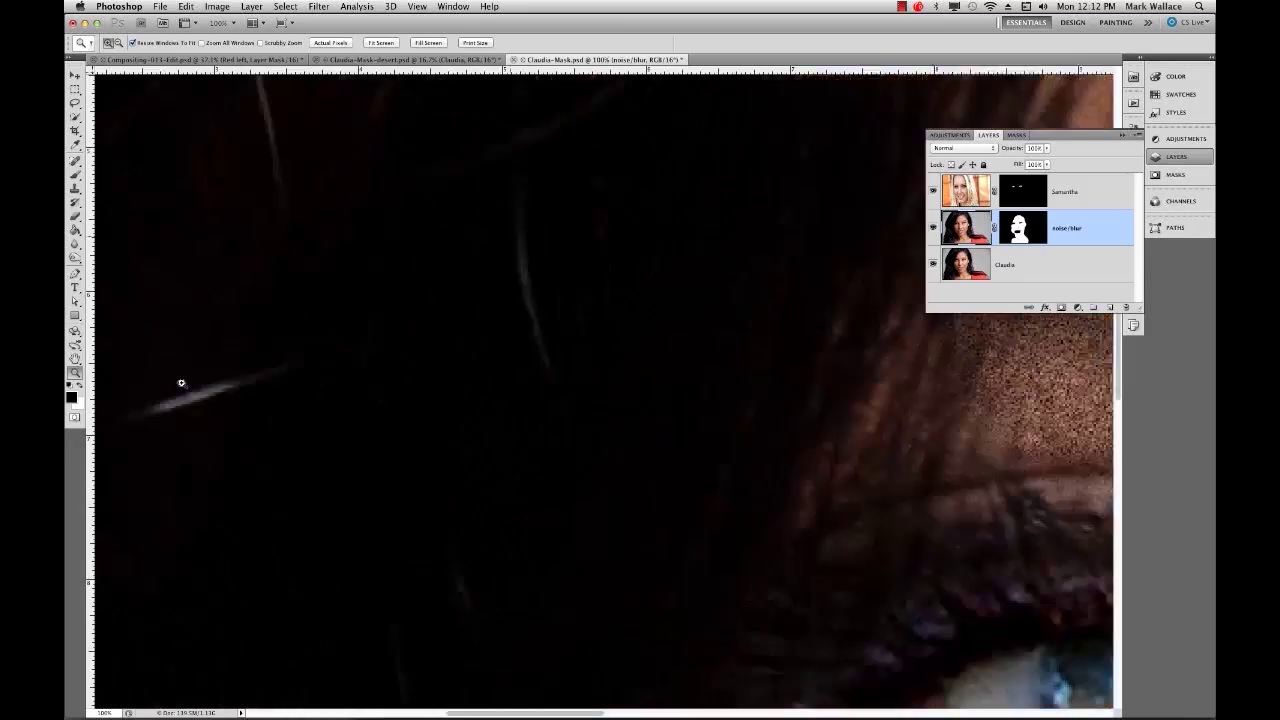
{"action": "double_click", "coordinate": [76, 374]}
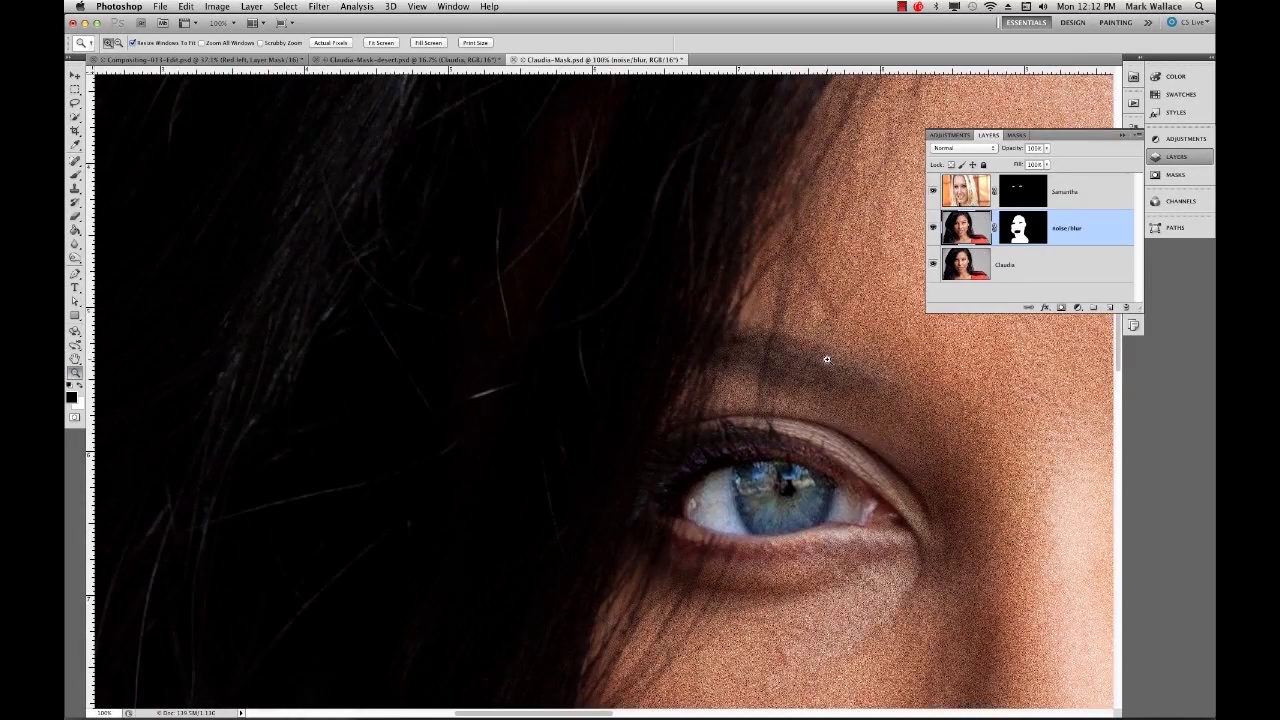
{"action": "left_click_drag", "start_coordinate": [826, 359], "coordinate": [349, 223]}
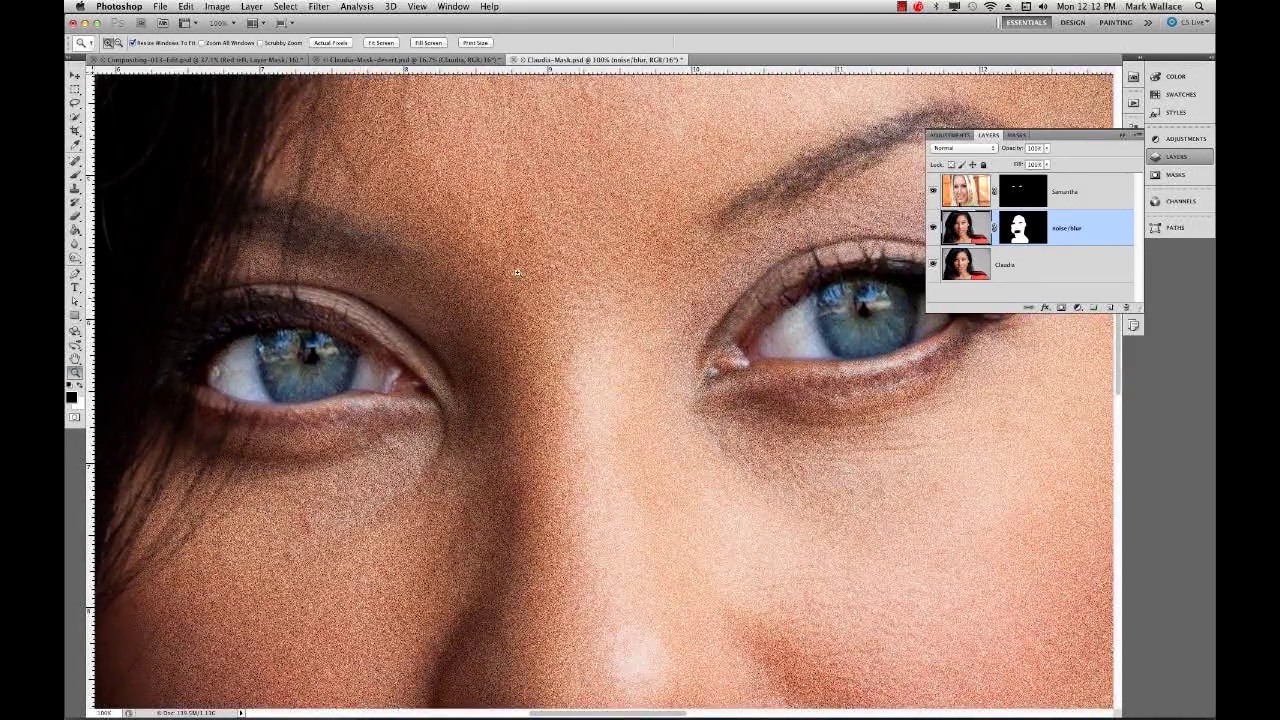
{"action": "left_click_drag", "start_coordinate": [643, 331], "coordinate": [531, 312]}
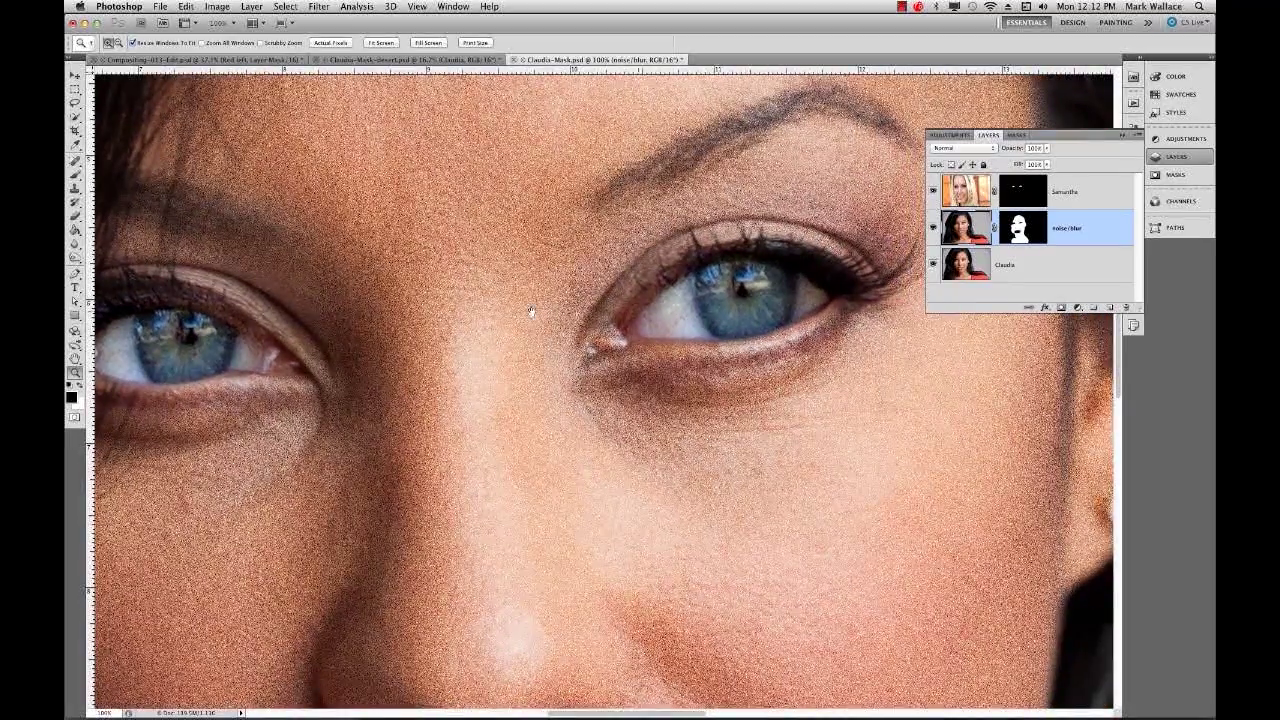
Paint black on the Samantha mask to restore the star catchlight and the lower lash line
{"action": "left_click", "coordinate": [1015, 190]}
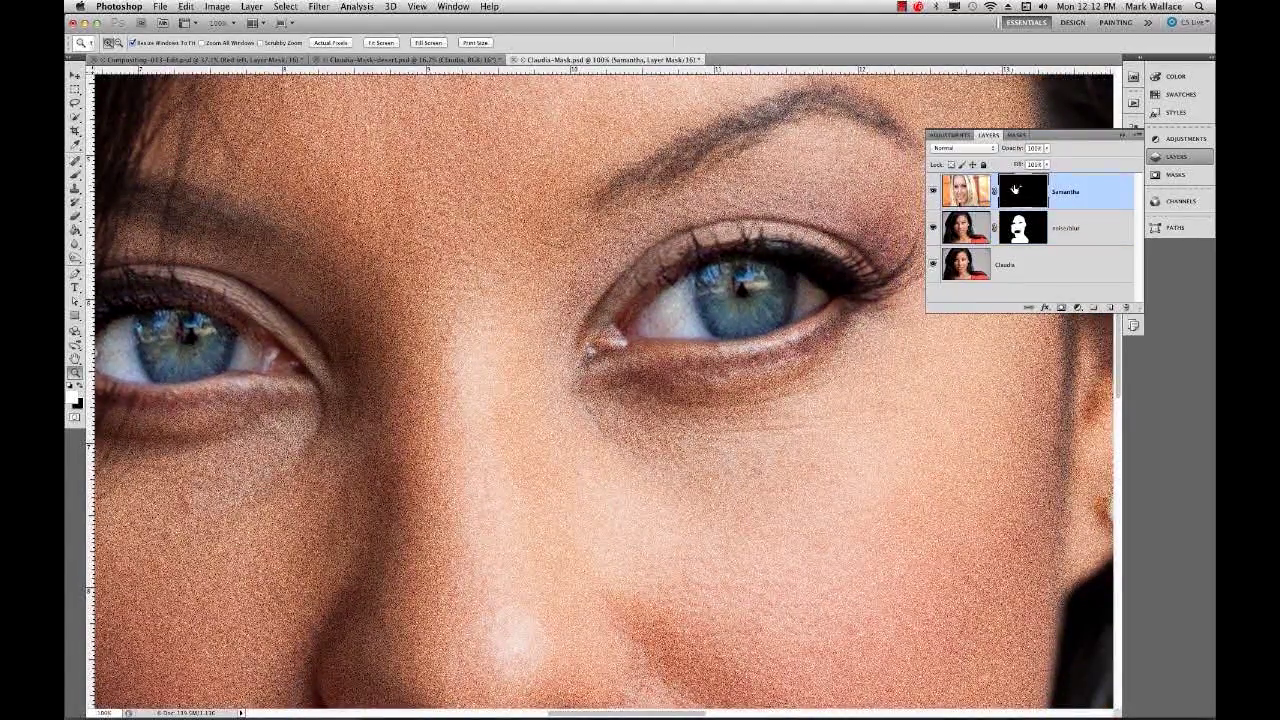
{"action": "left_click", "coordinate": [75, 173]}
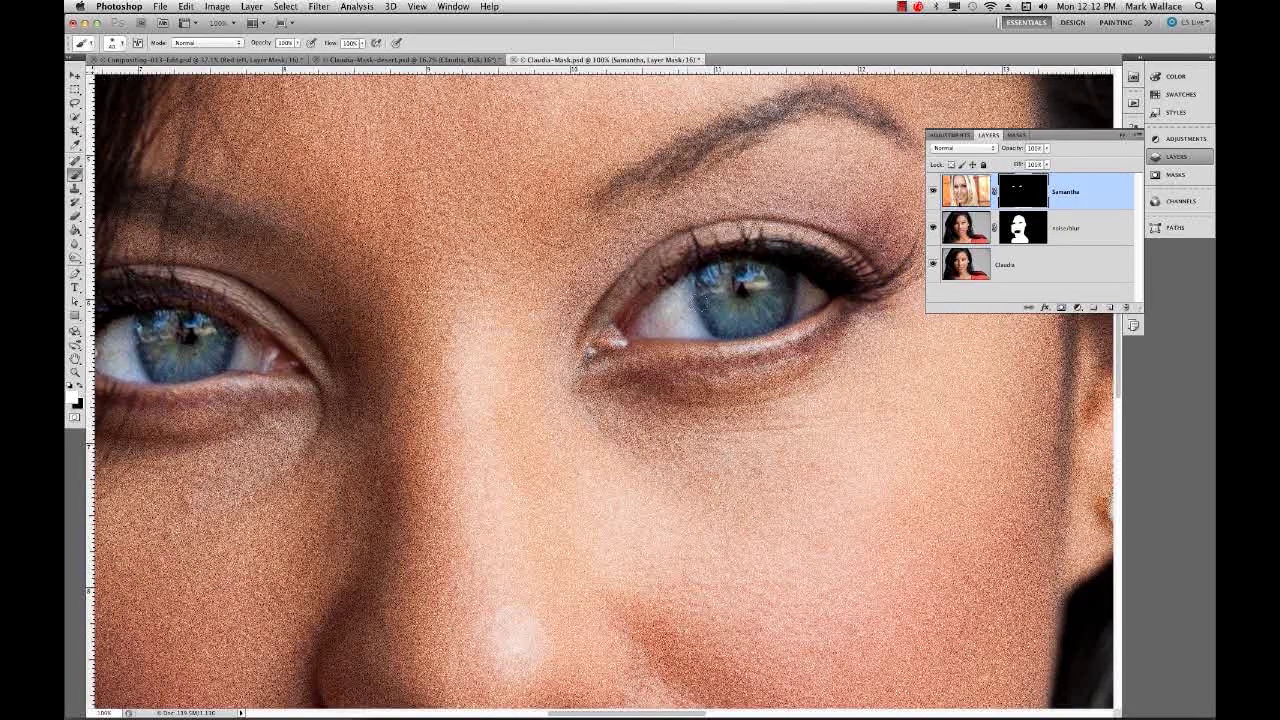
{"action": "key", "text": "x"}
{"action": "mouse_move", "coordinate": [701, 300]}
{"action": "left_mouse_down"}
{"action": "mouse_move", "coordinate": [776, 276]}
{"action": "mouse_move", "coordinate": [706, 276]}
{"action": "mouse_move", "coordinate": [782, 281]}
{"action": "mouse_move", "coordinate": [702, 304]}
{"action": "mouse_move", "coordinate": [697, 292]}
{"action": "mouse_move", "coordinate": [774, 273]}
{"action": "mouse_move", "coordinate": [683, 308]}
{"action": "mouse_move", "coordinate": [703, 277]}
{"action": "mouse_move", "coordinate": [778, 273]}
{"action": "mouse_move", "coordinate": [673, 318]}
{"action": "mouse_move", "coordinate": [747, 290]}
{"action": "mouse_move", "coordinate": [690, 308]}
{"action": "left_mouse_up"}
{"action": "key", "text": "x"}
{"action": "mouse_move", "coordinate": [743, 330]}
{"action": "left_mouse_down"}
{"action": "mouse_move", "coordinate": [762, 340]}
{"action": "mouse_move", "coordinate": [792, 320]}
{"action": "mouse_move", "coordinate": [740, 355]}
{"action": "mouse_move", "coordinate": [806, 353]}
{"action": "mouse_move", "coordinate": [726, 370]}
{"action": "mouse_move", "coordinate": [790, 354]}
{"action": "mouse_move", "coordinate": [776, 344]}
{"action": "mouse_move", "coordinate": [722, 358]}
{"action": "mouse_move", "coordinate": [790, 338]}
{"action": "mouse_move", "coordinate": [720, 350]}
{"action": "mouse_move", "coordinate": [795, 332]}
{"action": "mouse_move", "coordinate": [737, 344]}
{"action": "mouse_move", "coordinate": [755, 352]}
{"action": "left_mouse_up"}
{"action": "key", "text": "x"}
{"action": "double_click", "coordinate": [75, 360]}
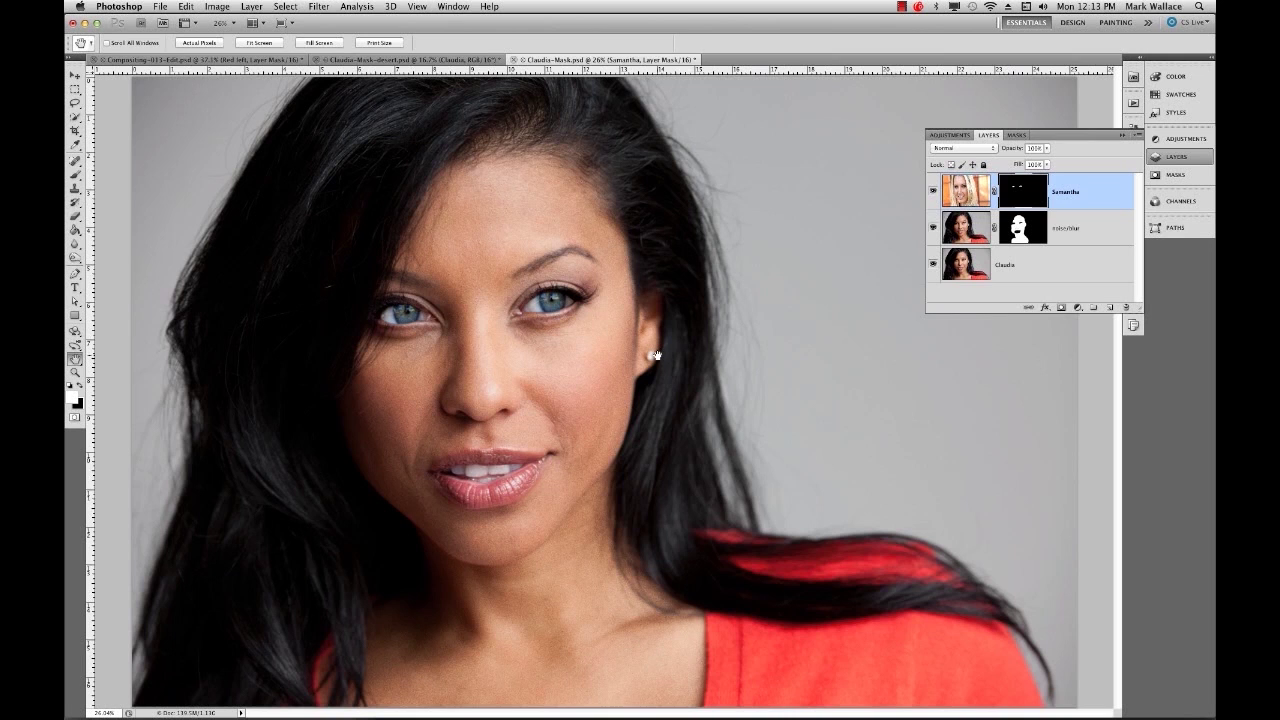
Hide the Samantha layer, select Claudia, and bring up the adjustment layer types
{"action": "left_click", "coordinate": [934, 192]}
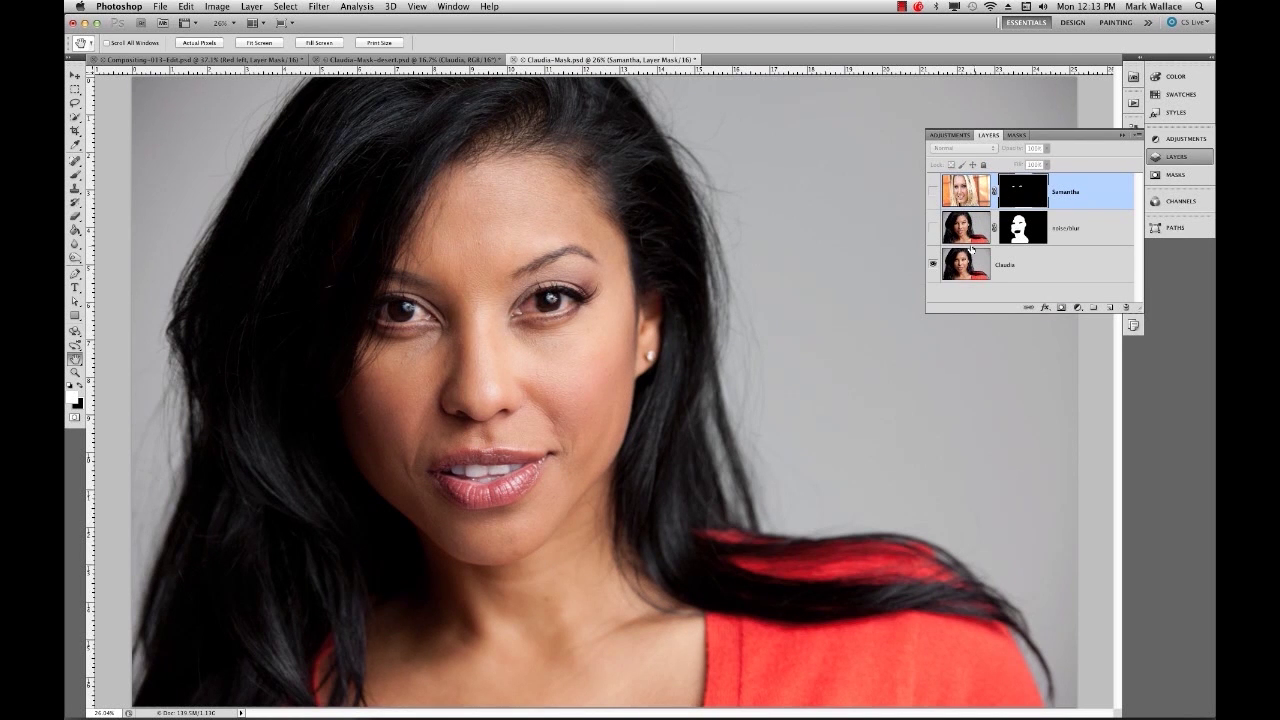
{"action": "left_click", "coordinate": [1010, 265]}
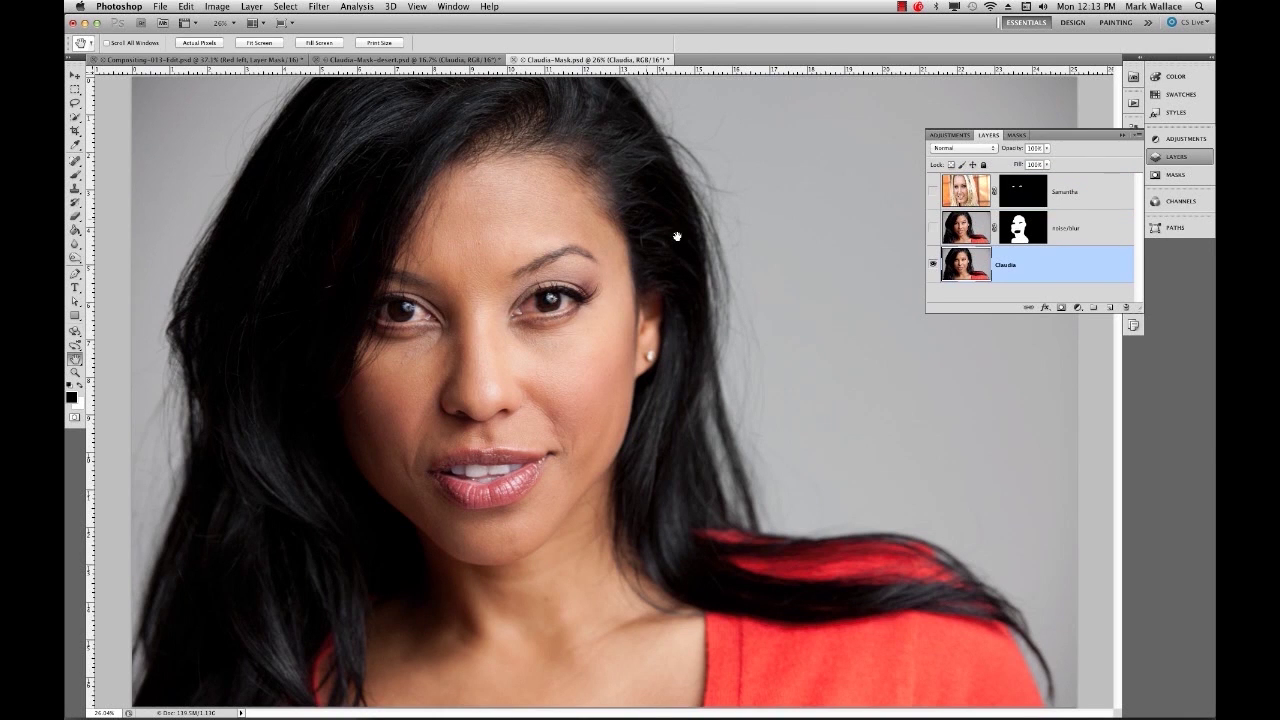
{"action": "left_click", "coordinate": [1078, 308]}
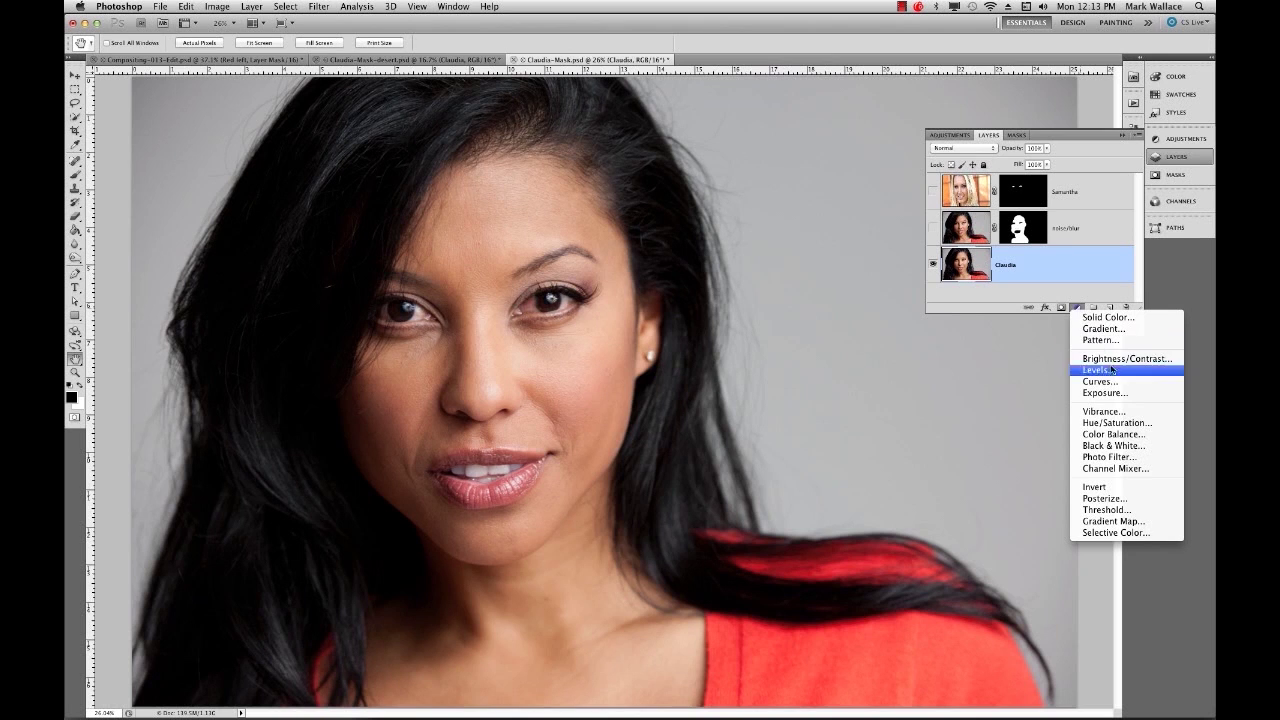
Add a Sepia Photo Filter adjustment layer at about 58 density and enlarge the layer list
{"action": "left_click", "coordinate": [1116, 457]}
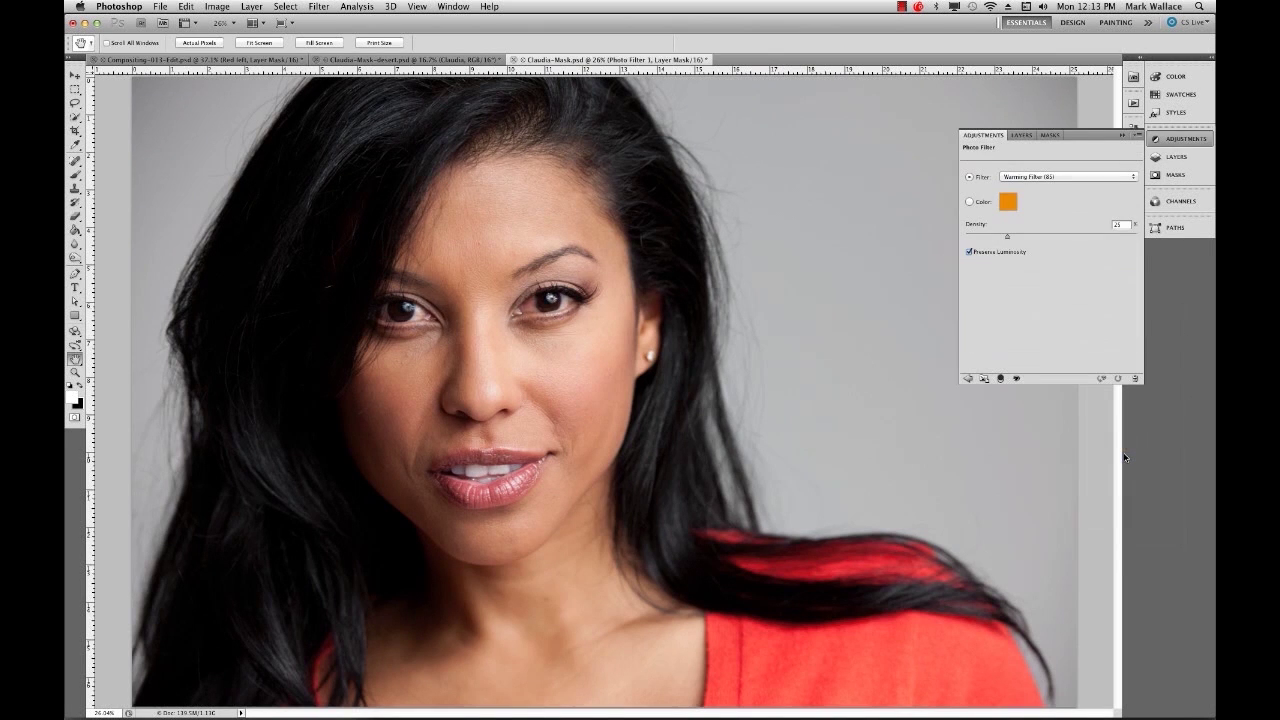
{"action": "left_click", "coordinate": [1010, 177]}
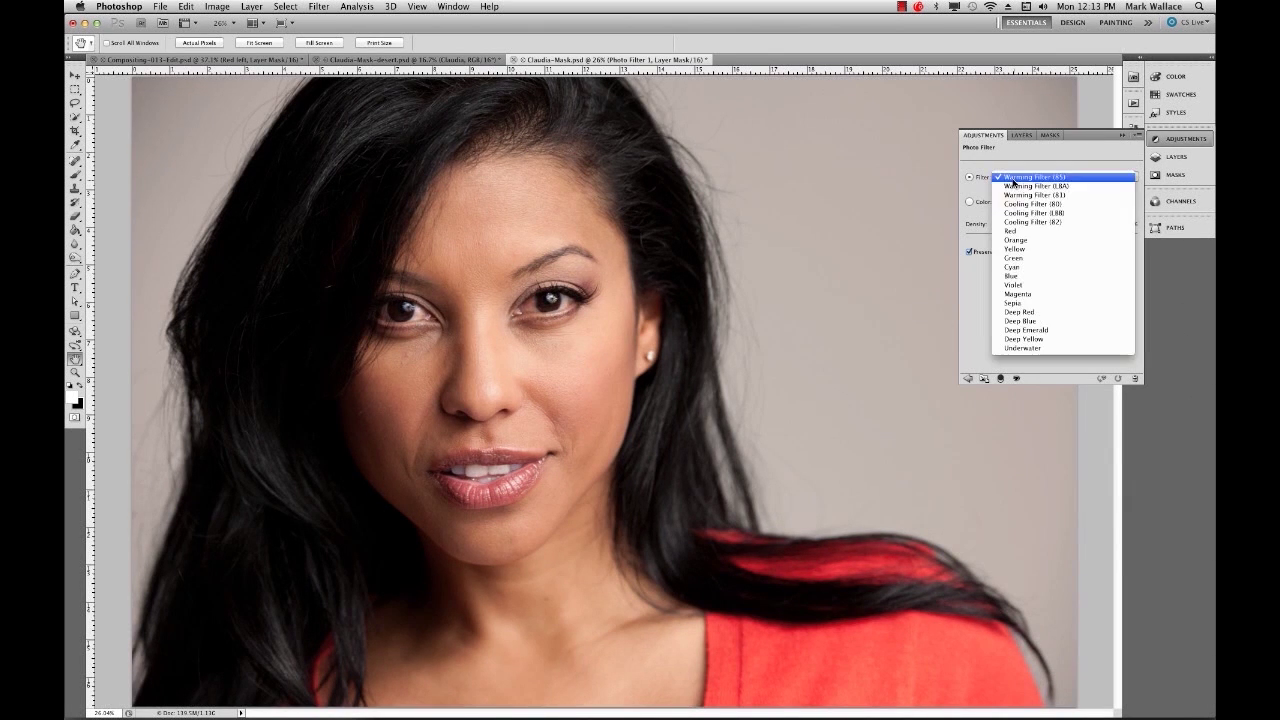
{"action": "left_click", "coordinate": [1030, 303]}
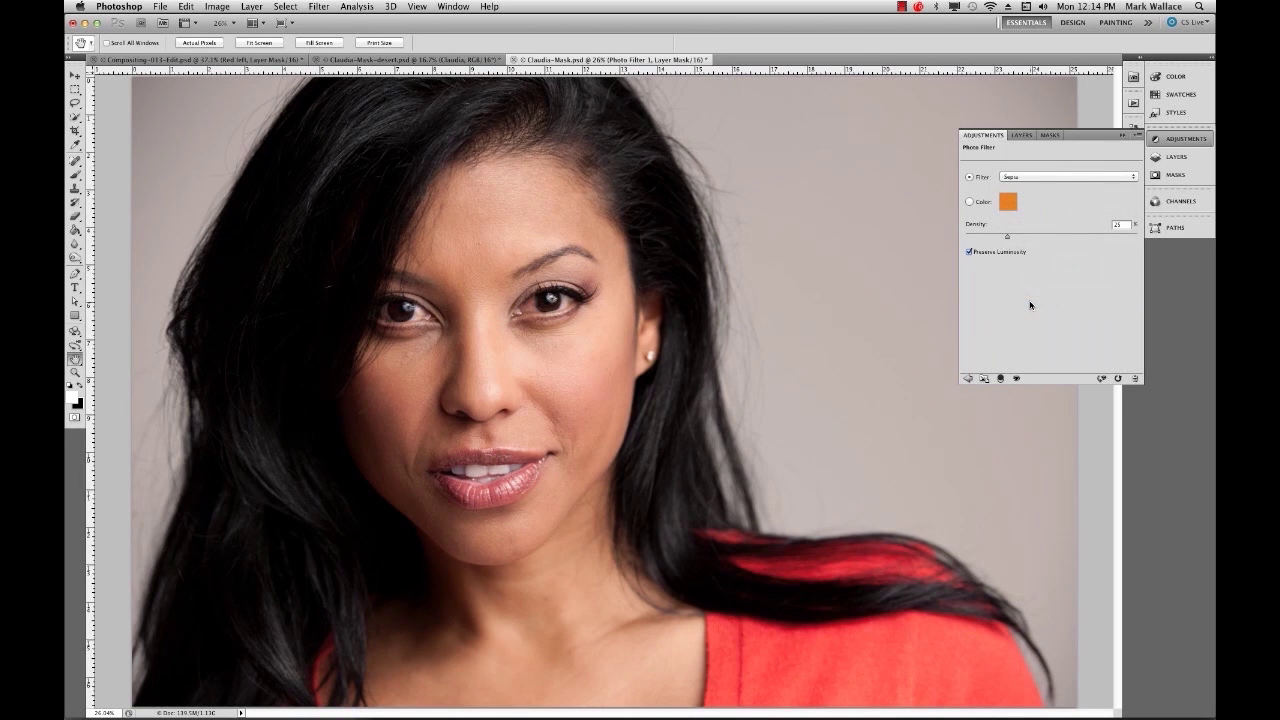
{"action": "left_click_drag", "start_coordinate": [1010, 237], "coordinate": [1130, 236]}
{"action": "left_click", "coordinate": [1176, 157]}
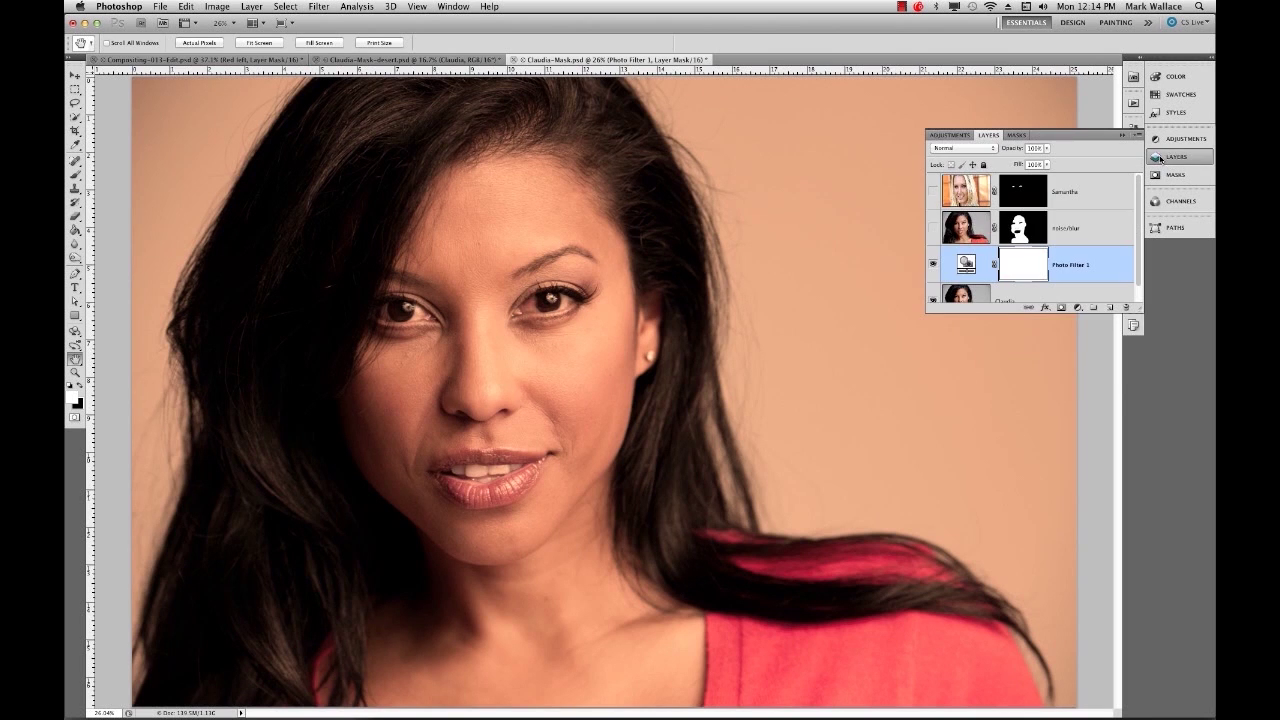
{"action": "left_click_drag", "start_coordinate": [1133, 314], "coordinate": [1133, 398]}
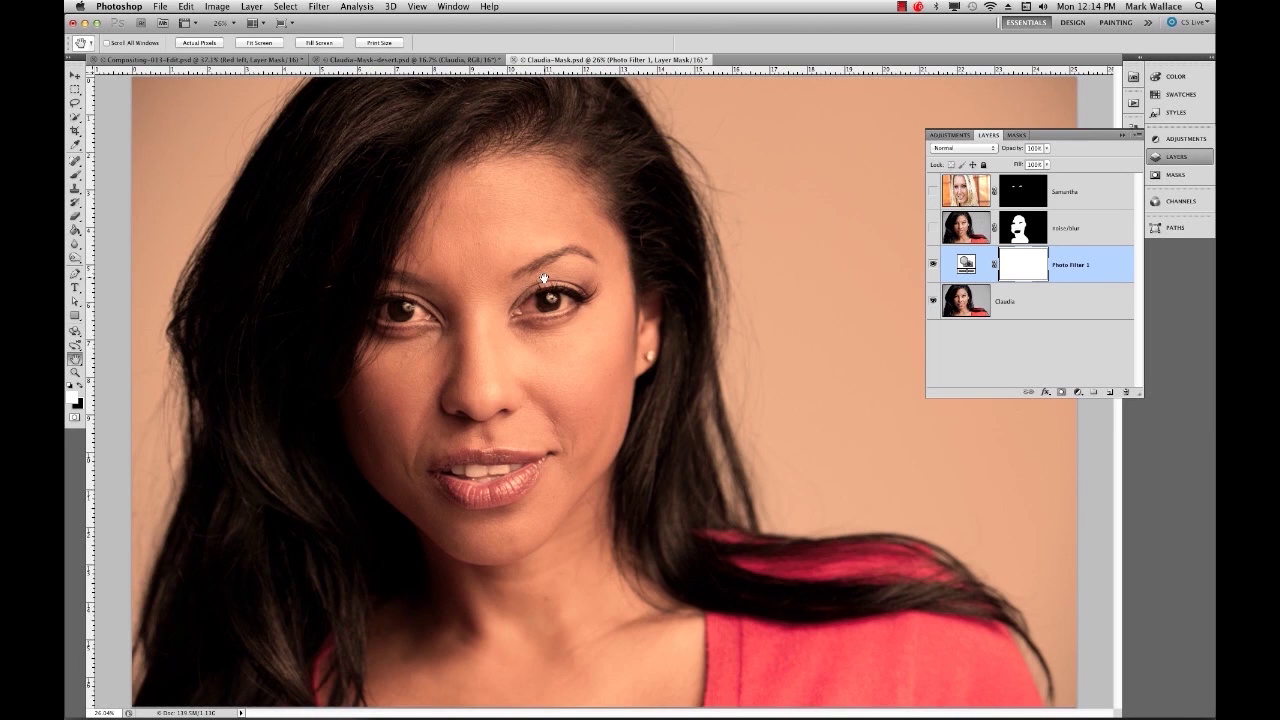
{"action": "left_click", "coordinate": [76, 174]}
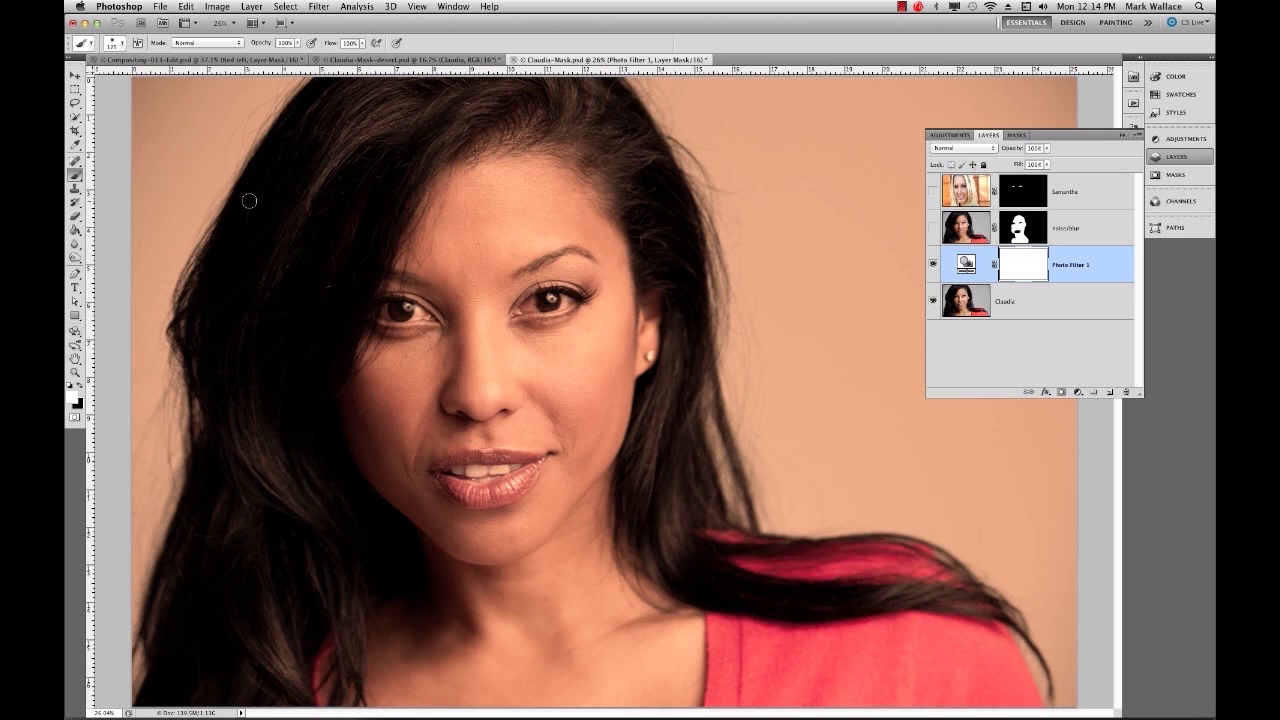
With a 97 px black brush, mask the sepia tint off the background and hair
{"action": "key", "text": "bracketright"}
{"action": "key", "text": "bracketright"}
{"action": "key", "text": "bracketright"}
{"action": "key", "text": "bracketright"}
{"action": "key", "text": "bracketright"}
{"action": "key", "text": "bracketright"}
{"action": "key", "text": "x"}
{"action": "mouse_move", "coordinate": [800, 310]}
{"action": "left_mouse_down"}
{"action": "mouse_move", "coordinate": [768, 220]}
{"action": "mouse_move", "coordinate": [754, 232]}
{"action": "mouse_move", "coordinate": [749, 186]}
{"action": "mouse_move", "coordinate": [781, 588]}
{"action": "mouse_move", "coordinate": [896, 590]}
{"action": "mouse_move", "coordinate": [831, 540]}
{"action": "mouse_move", "coordinate": [833, 669]}
{"action": "mouse_move", "coordinate": [1094, 609]}
{"action": "mouse_move", "coordinate": [1070, 626]}
{"action": "mouse_move", "coordinate": [1034, 99]}
{"action": "mouse_move", "coordinate": [786, 127]}
{"action": "mouse_move", "coordinate": [857, 115]}
{"action": "mouse_move", "coordinate": [781, 113]}
{"action": "left_mouse_up"}
{"action": "mouse_move", "coordinate": [817, 377]}
{"action": "left_mouse_down"}
{"action": "mouse_move", "coordinate": [981, 483]}
{"action": "mouse_move", "coordinate": [978, 388]}
{"action": "mouse_move", "coordinate": [891, 425]}
{"action": "mouse_move", "coordinate": [996, 494]}
{"action": "left_mouse_up"}
{"action": "mouse_move", "coordinate": [300, 660]}
{"action": "left_mouse_down"}
{"action": "mouse_move", "coordinate": [214, 620]}
{"action": "mouse_move", "coordinate": [410, 665]}
{"action": "left_mouse_up"}
{"action": "mouse_move", "coordinate": [675, 480]}
{"action": "left_mouse_down"}
{"action": "mouse_move", "coordinate": [660, 520]}
{"action": "mouse_move", "coordinate": [690, 555]}
{"action": "left_mouse_up"}
{"action": "mouse_move", "coordinate": [163, 129]}
{"action": "left_mouse_down"}
{"action": "mouse_move", "coordinate": [143, 85]}
{"action": "mouse_move", "coordinate": [132, 490]}
{"action": "mouse_move", "coordinate": [183, 297]}
{"action": "mouse_move", "coordinate": [153, 475]}
{"action": "mouse_move", "coordinate": [160, 440]}
{"action": "mouse_move", "coordinate": [375, 83]}
{"action": "mouse_move", "coordinate": [170, 432]}
{"action": "mouse_move", "coordinate": [145, 683]}
{"action": "mouse_move", "coordinate": [150, 630]}
{"action": "mouse_move", "coordinate": [318, 638]}
{"action": "left_mouse_up"}
Compare the Photo Filter 1 layer on and off, then delete it
{"action": "left_click", "coordinate": [935, 264]}
{"action": "left_click", "coordinate": [935, 264]}
{"action": "left_click", "coordinate": [935, 264]}
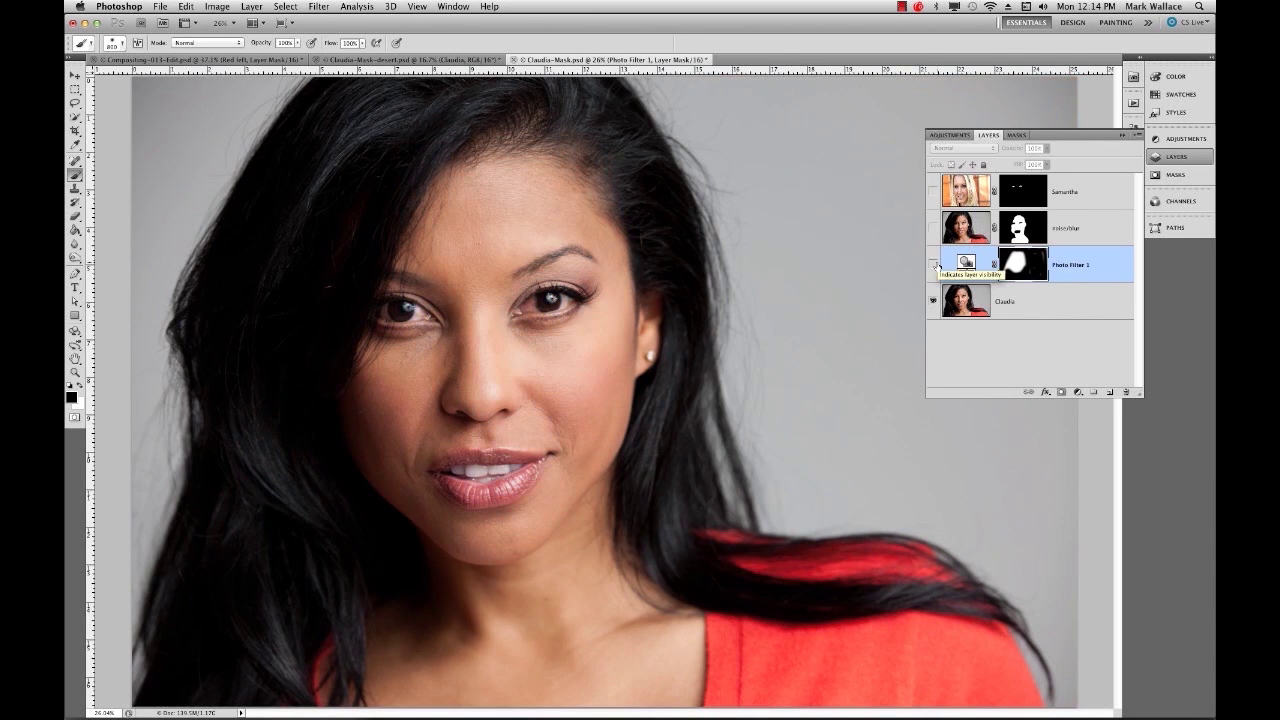
{"action": "left_click_drag", "start_coordinate": [966, 264], "coordinate": [1127, 396]}
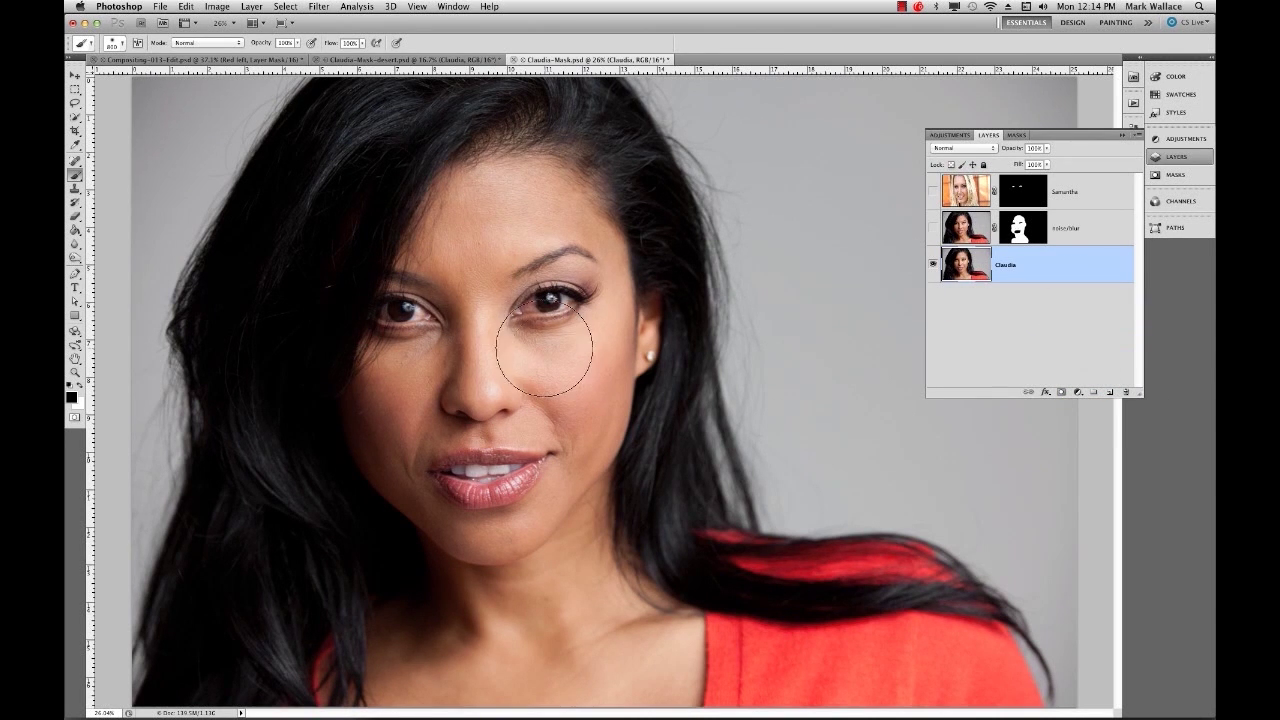
In Compositing-033-Edit.psd, check the Blue left, Middle and 2nd from right layers by toggling them
{"action": "left_click", "coordinate": [203, 61]}
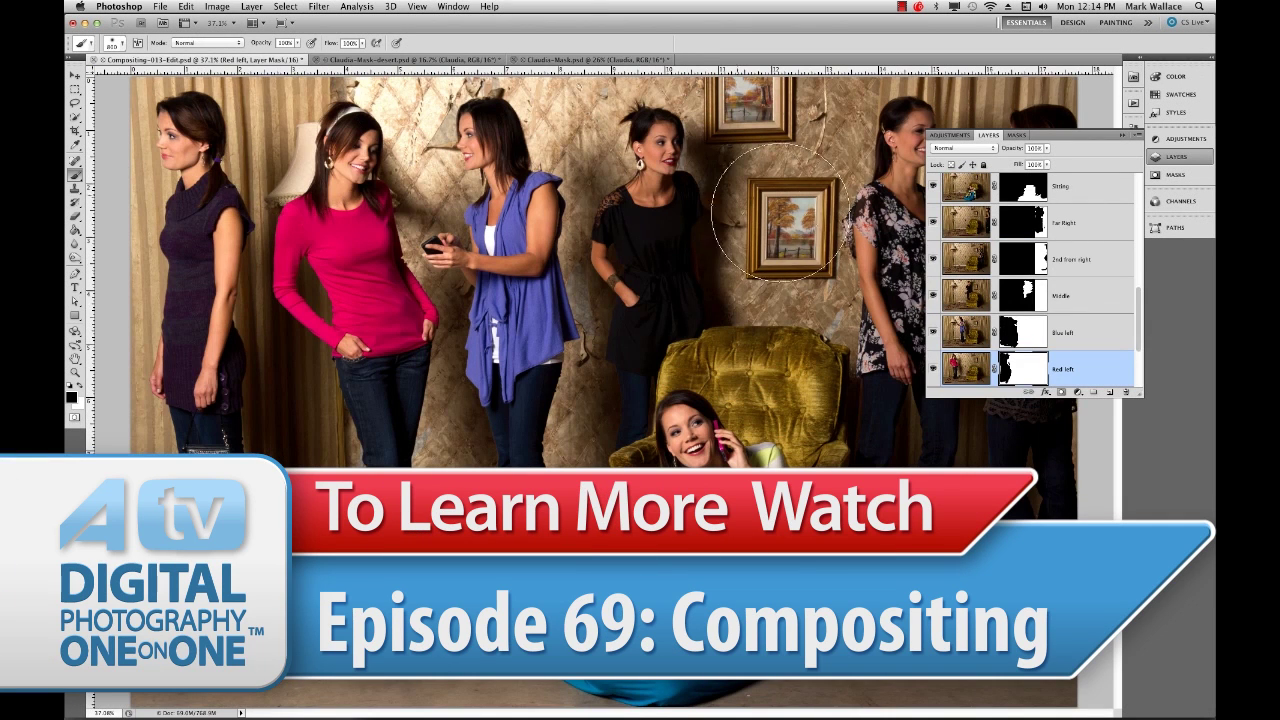
{"action": "left_click", "coordinate": [933, 332]}
{"action": "left_click", "coordinate": [933, 332]}
{"action": "left_click", "coordinate": [933, 295]}
{"action": "left_click", "coordinate": [933, 295]}
{"action": "left_click", "coordinate": [933, 259]}
{"action": "left_click", "coordinate": [933, 259]}
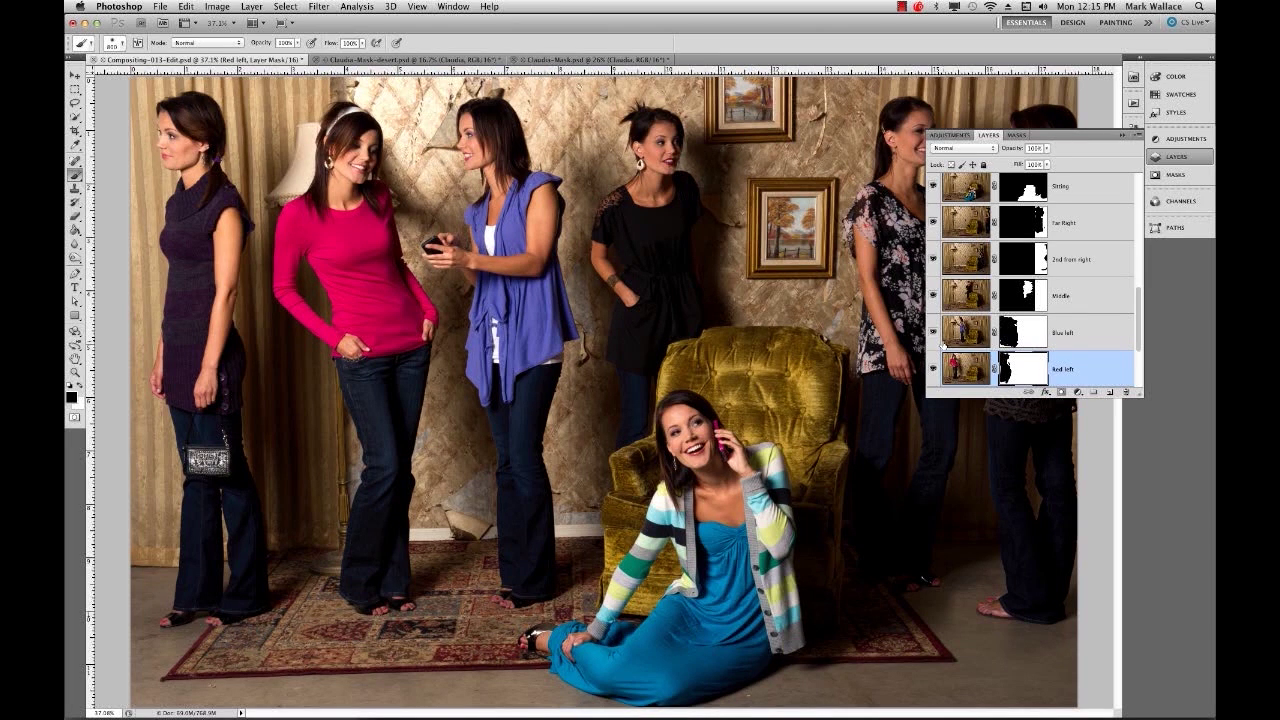
{"action": "left_click_drag", "start_coordinate": [1139, 318], "coordinate": [1137, 265]}
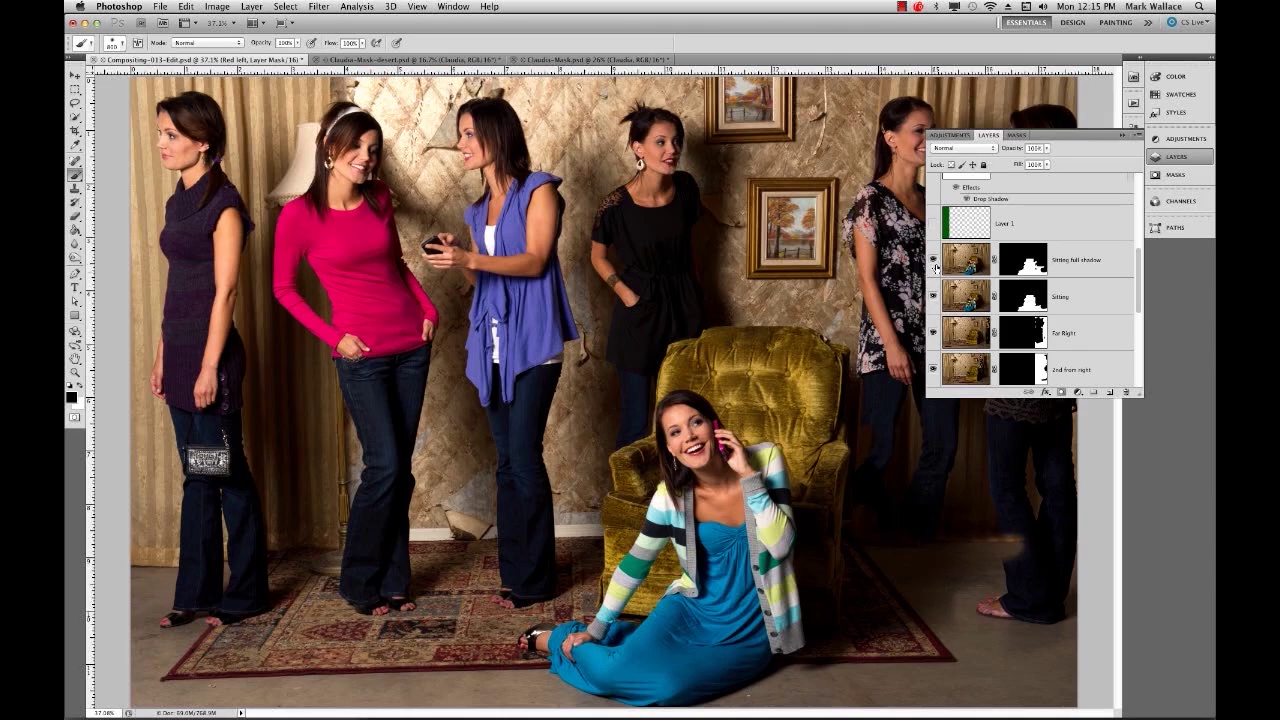
Zoom in on the seated woman and hide the Sitting full shadow layer
{"action": "left_click", "coordinate": [76, 373]}
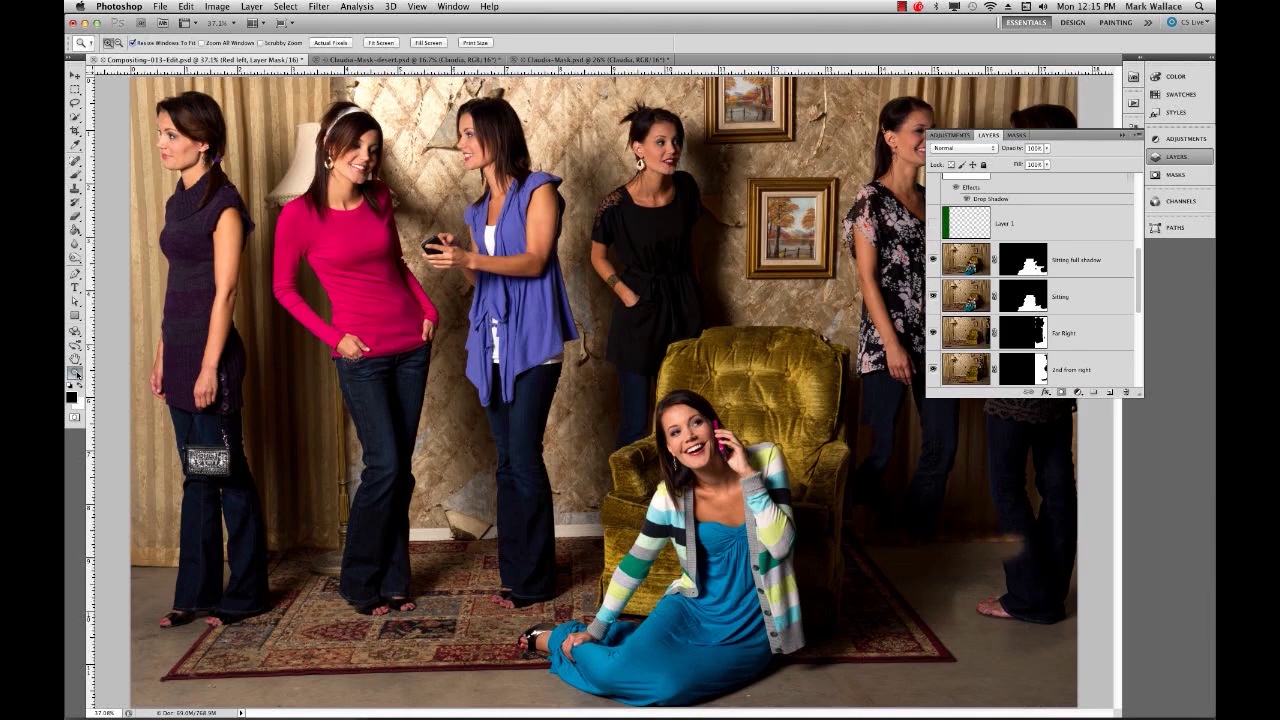
{"action": "left_click_drag", "start_coordinate": [1009, 603], "coordinate": [1002, 598]}
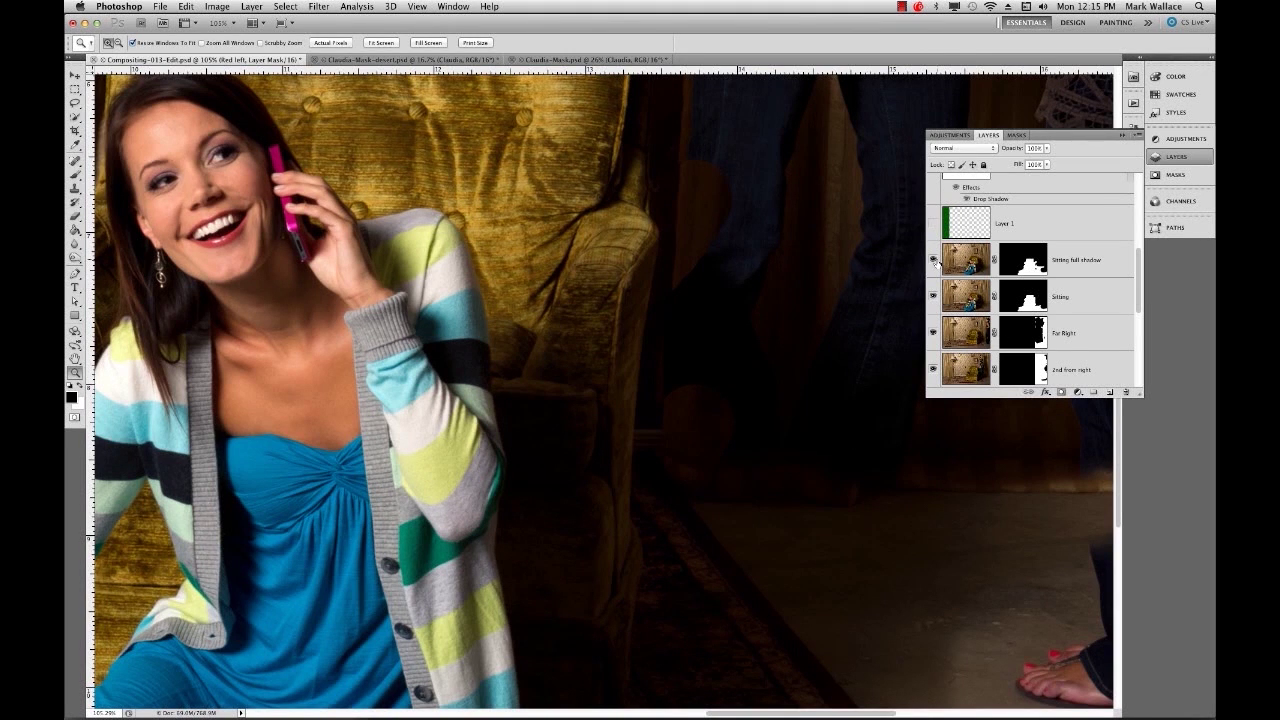
{"action": "left_click", "coordinate": [934, 261]}
{"action": "left_click", "coordinate": [934, 261]}
{"action": "left_click", "coordinate": [934, 261]}
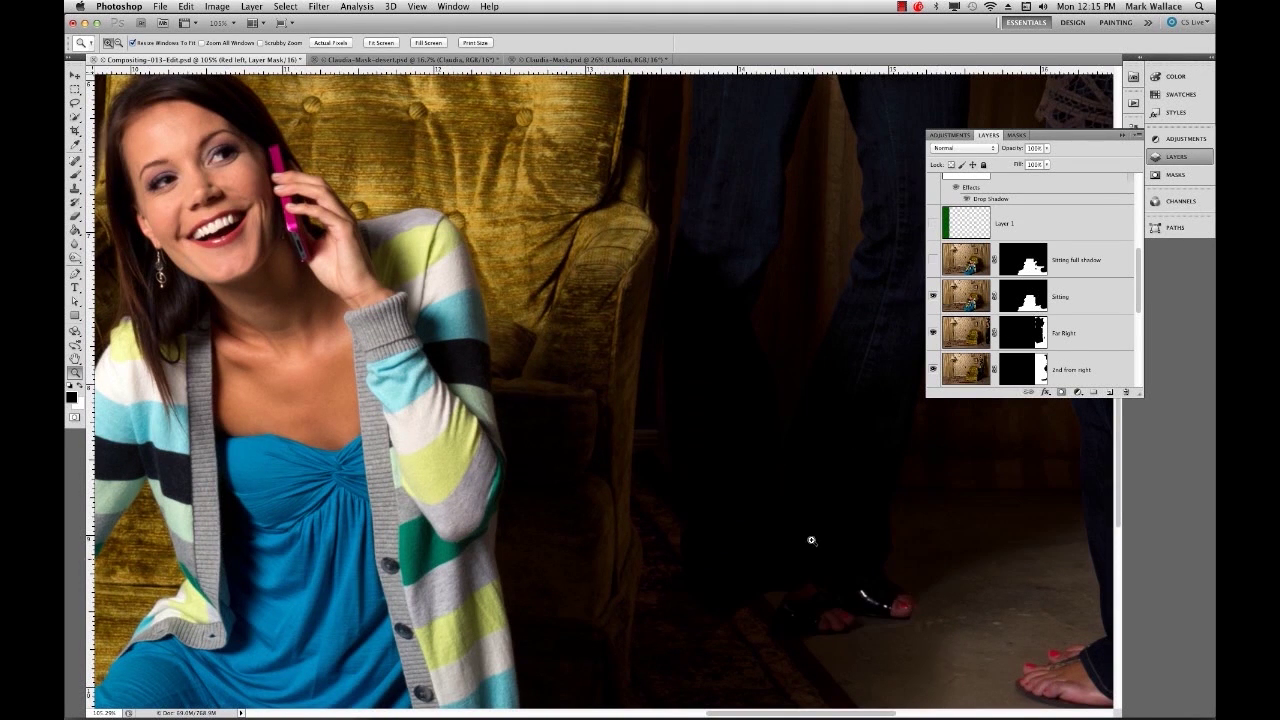
{"action": "double_click", "coordinate": [74, 359]}
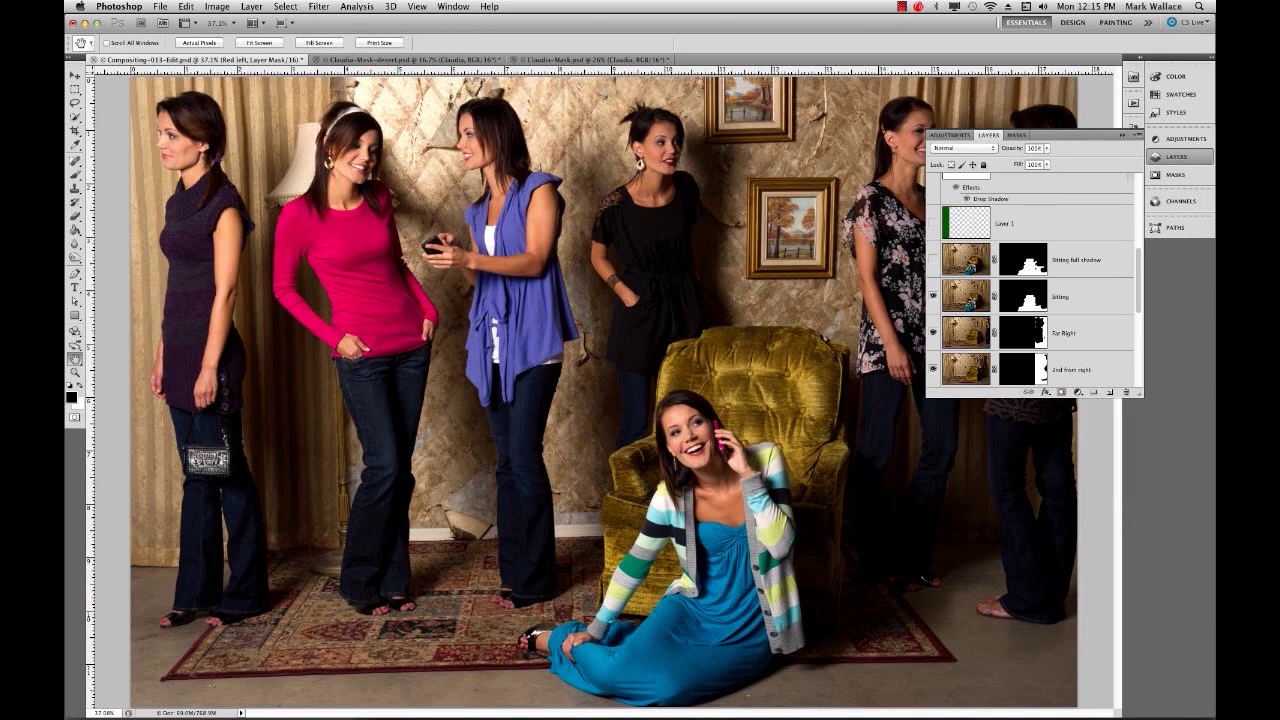